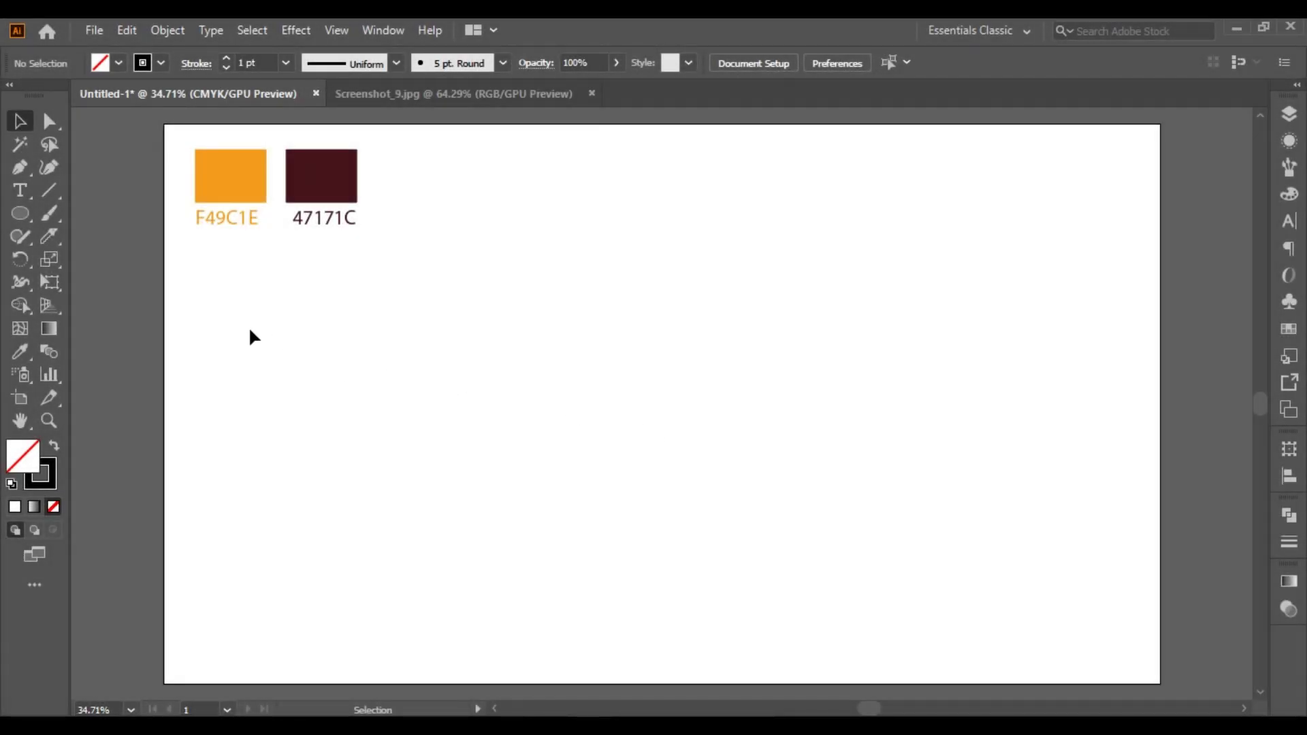
Type the words TEXT and EFFECT on two stacked lines.
click(20, 189)
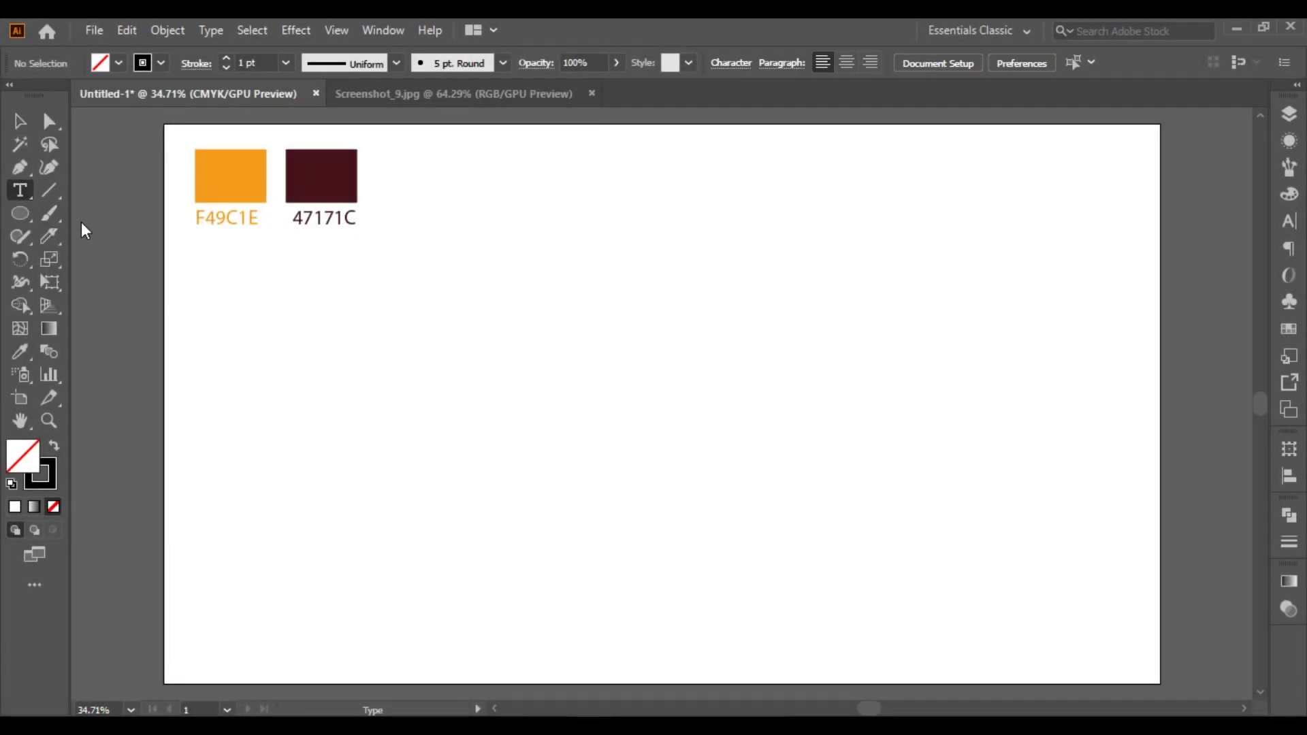
click(670, 338)
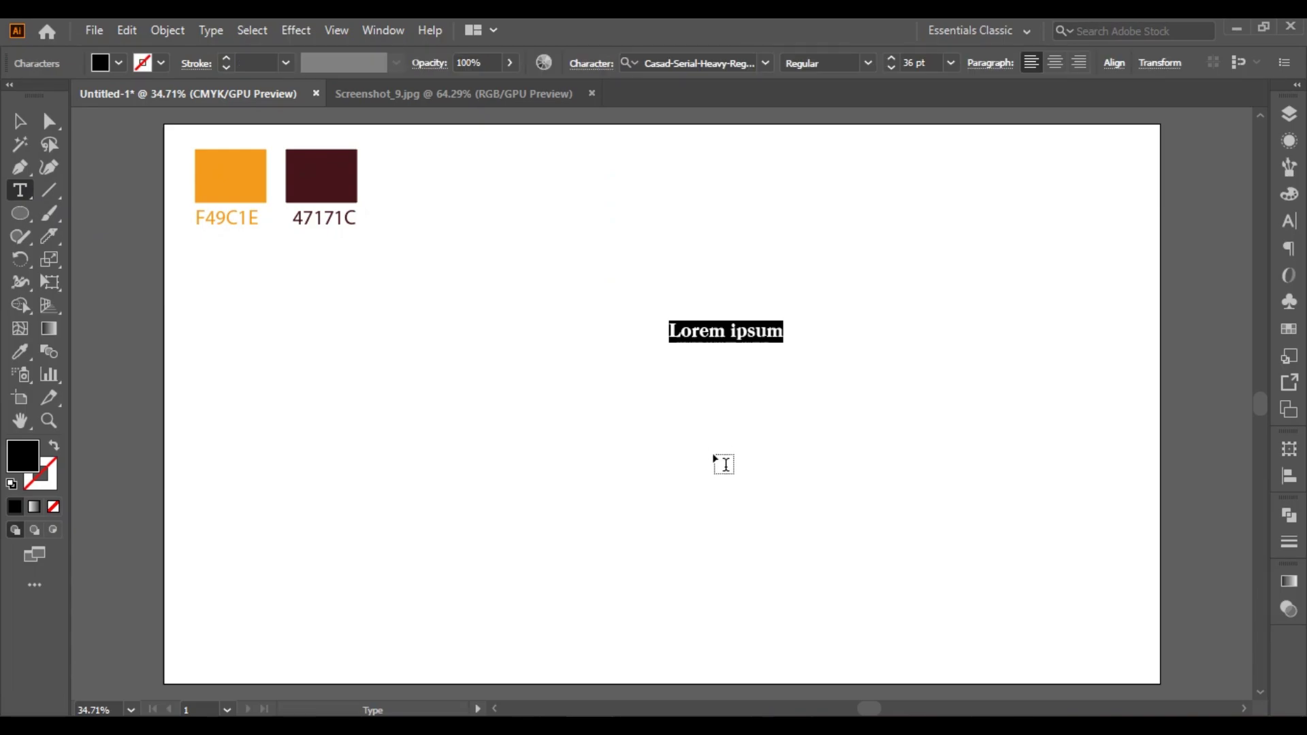
text(TEXT)
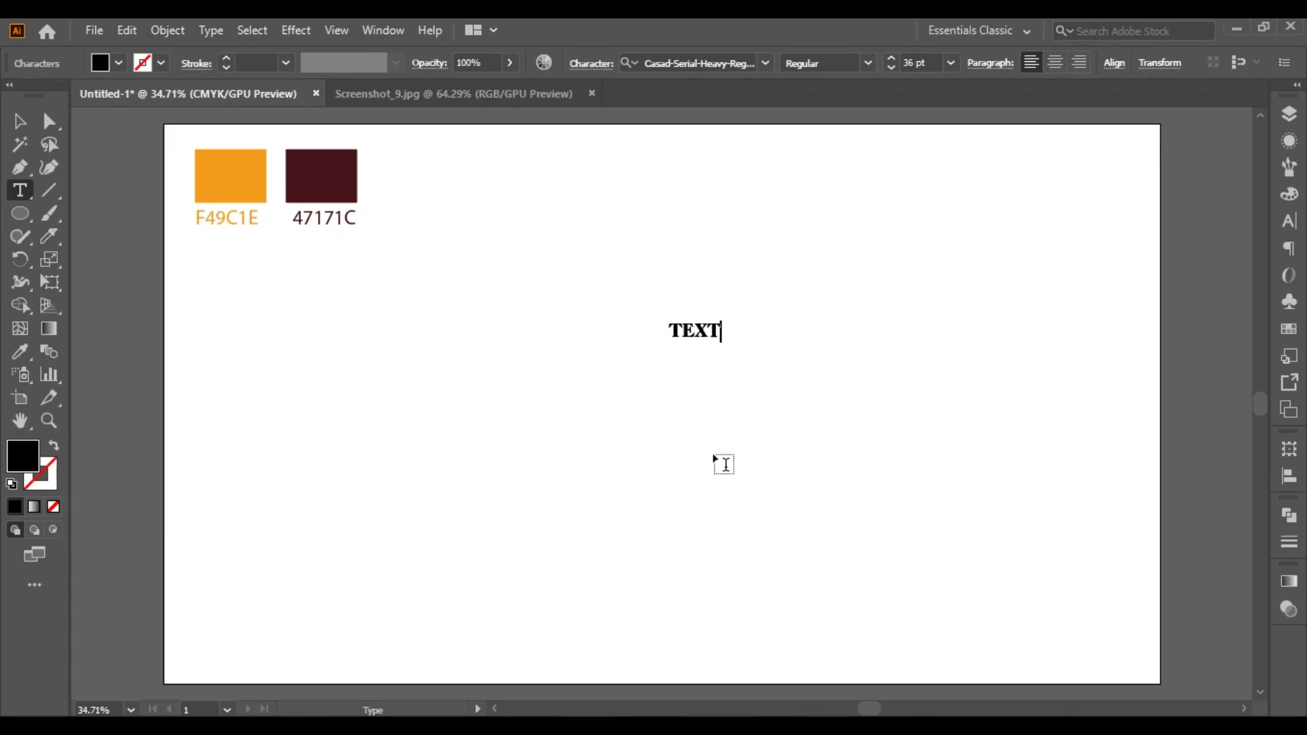
click(19, 122)
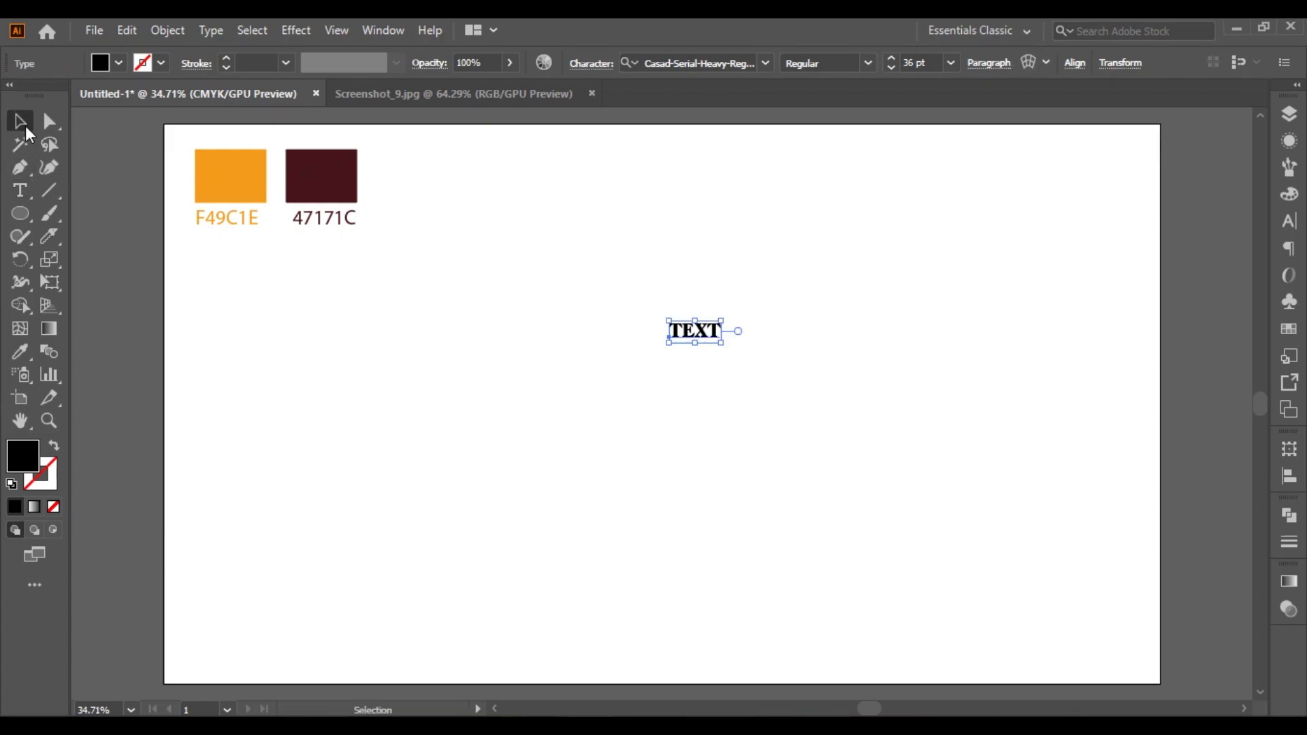
click(28, 198)
click(679, 369)
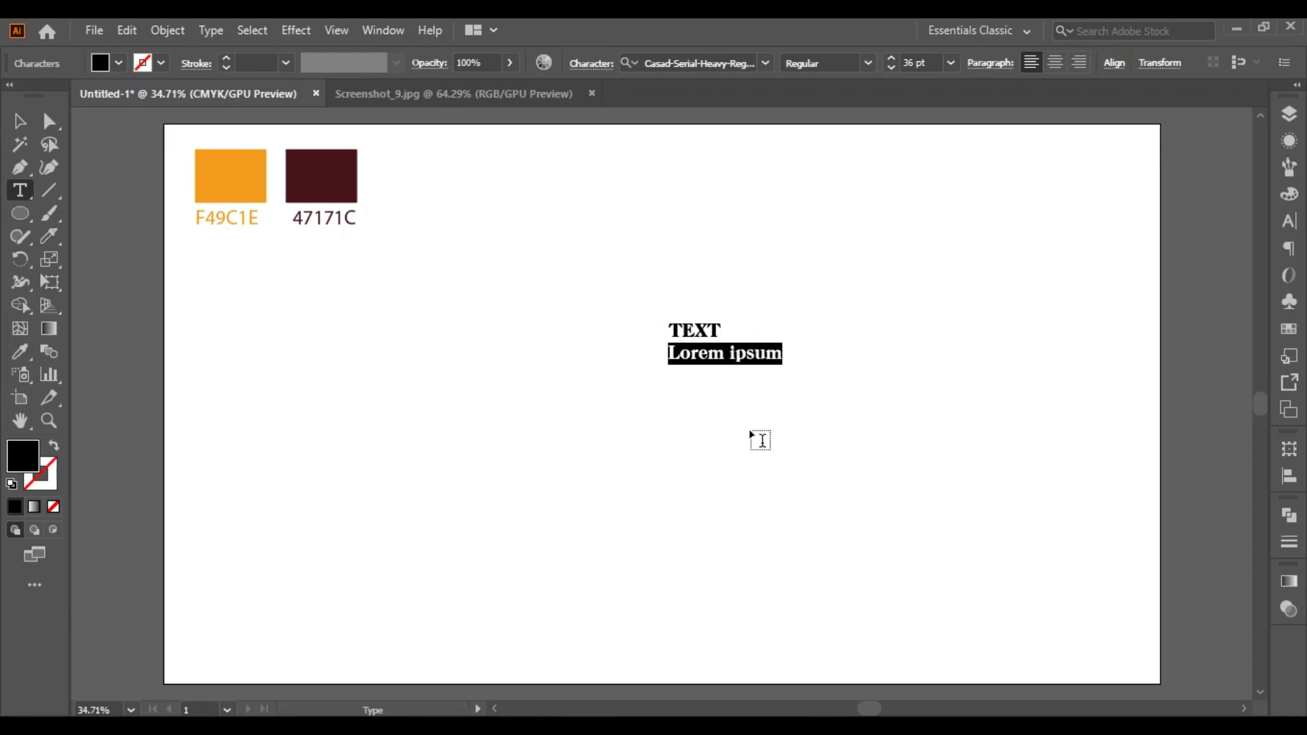
text(E)
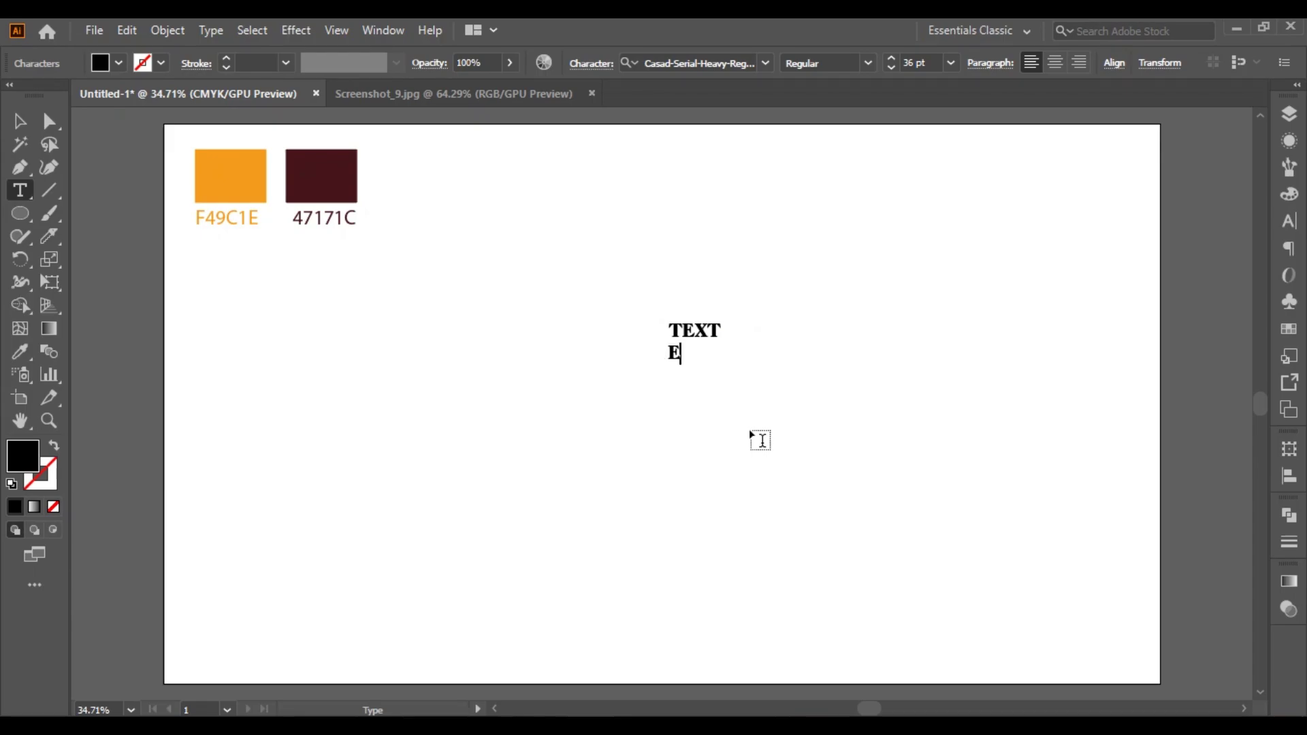
text(FFECT)
click(33, 123)
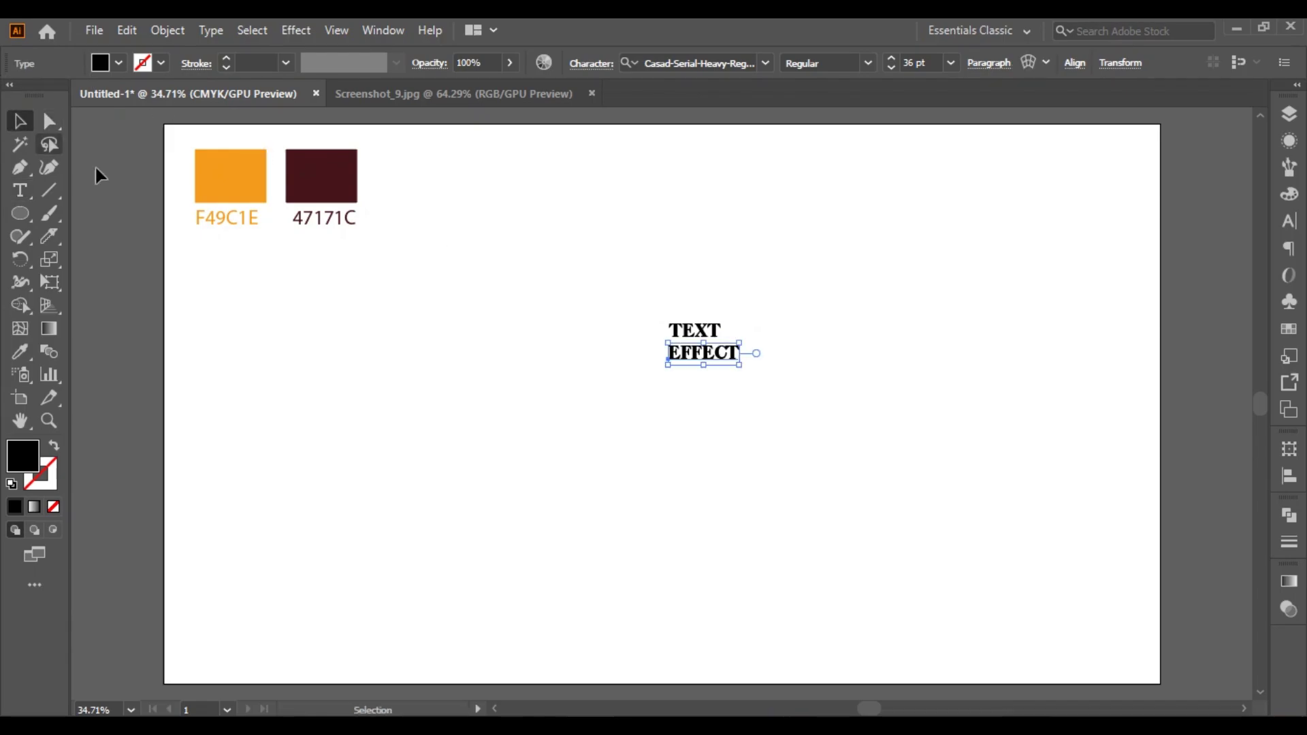
Scale both words up and move them to the upper right of the artboard.
mouse_move(647, 278)
mouse_down()
mouse_move(764, 402)
mouse_move(820, 436)
mouse_up()
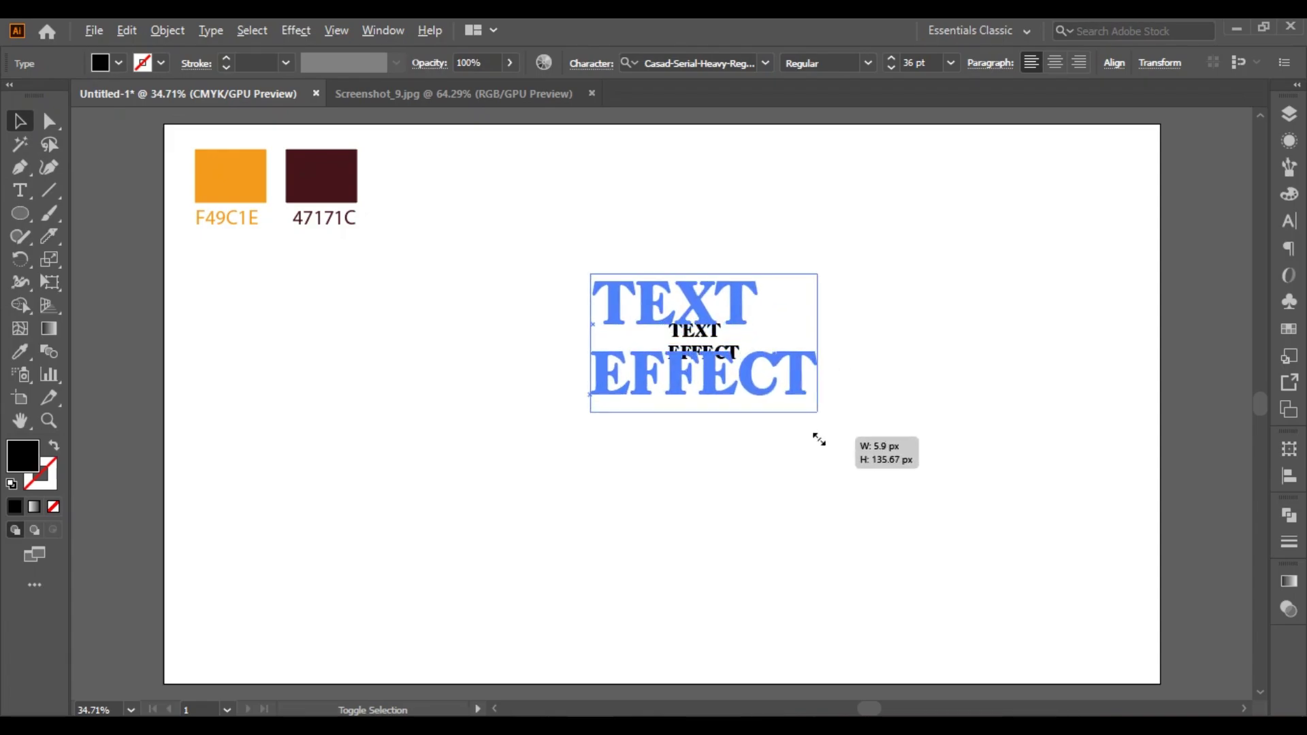
drag(657, 320, 855, 214)
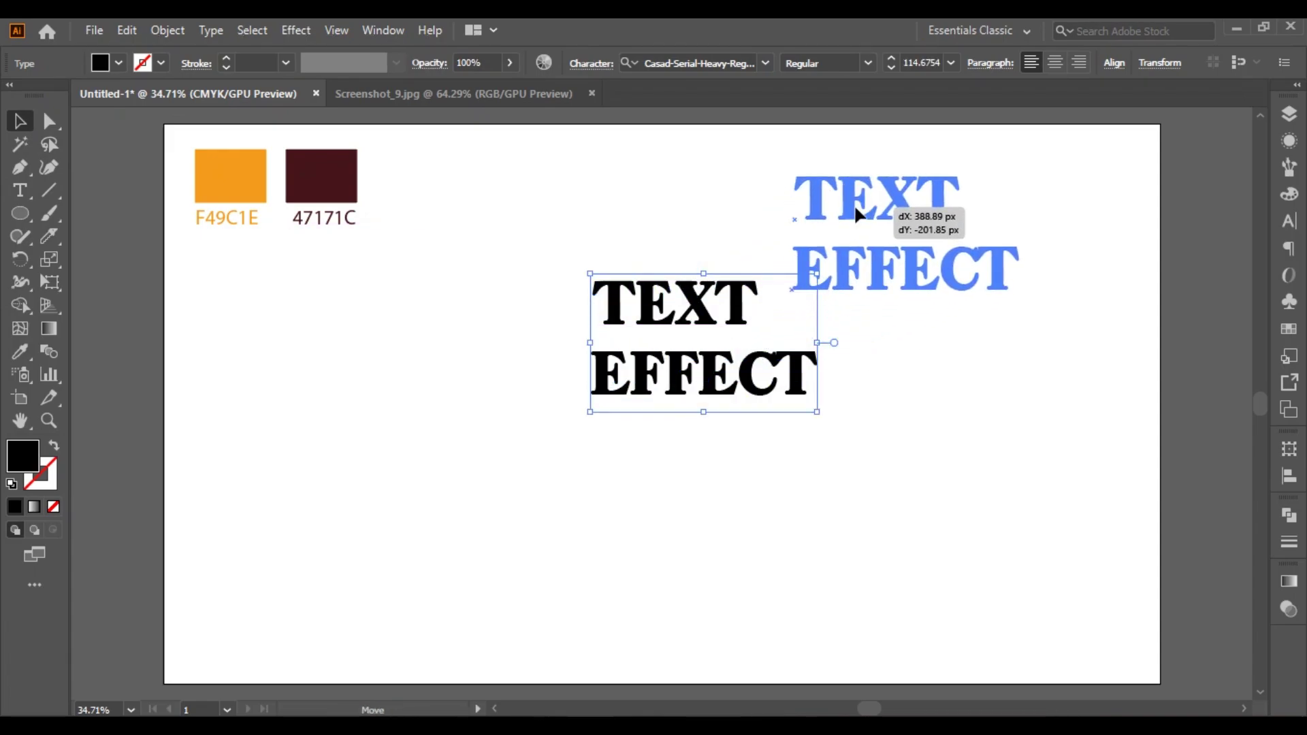
click(796, 432)
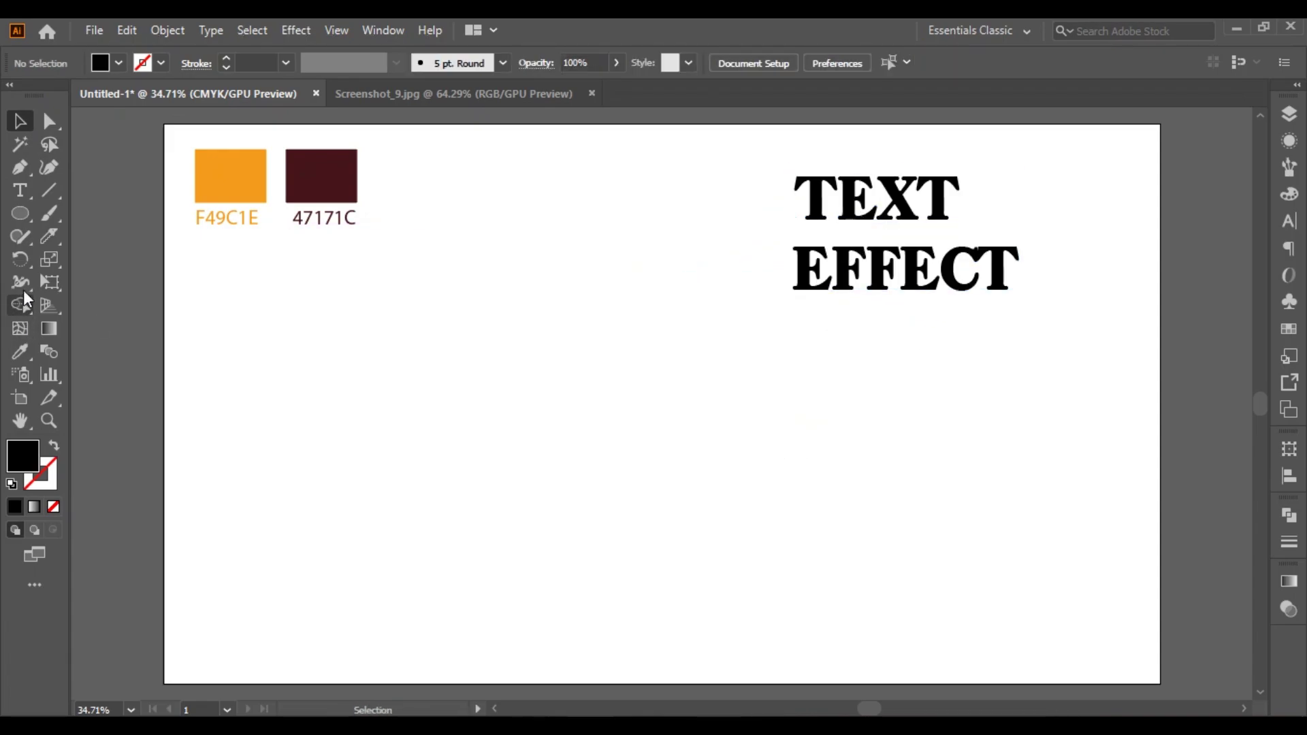
Draw a large unfilled outline circle at the artboard centre.
click(20, 215)
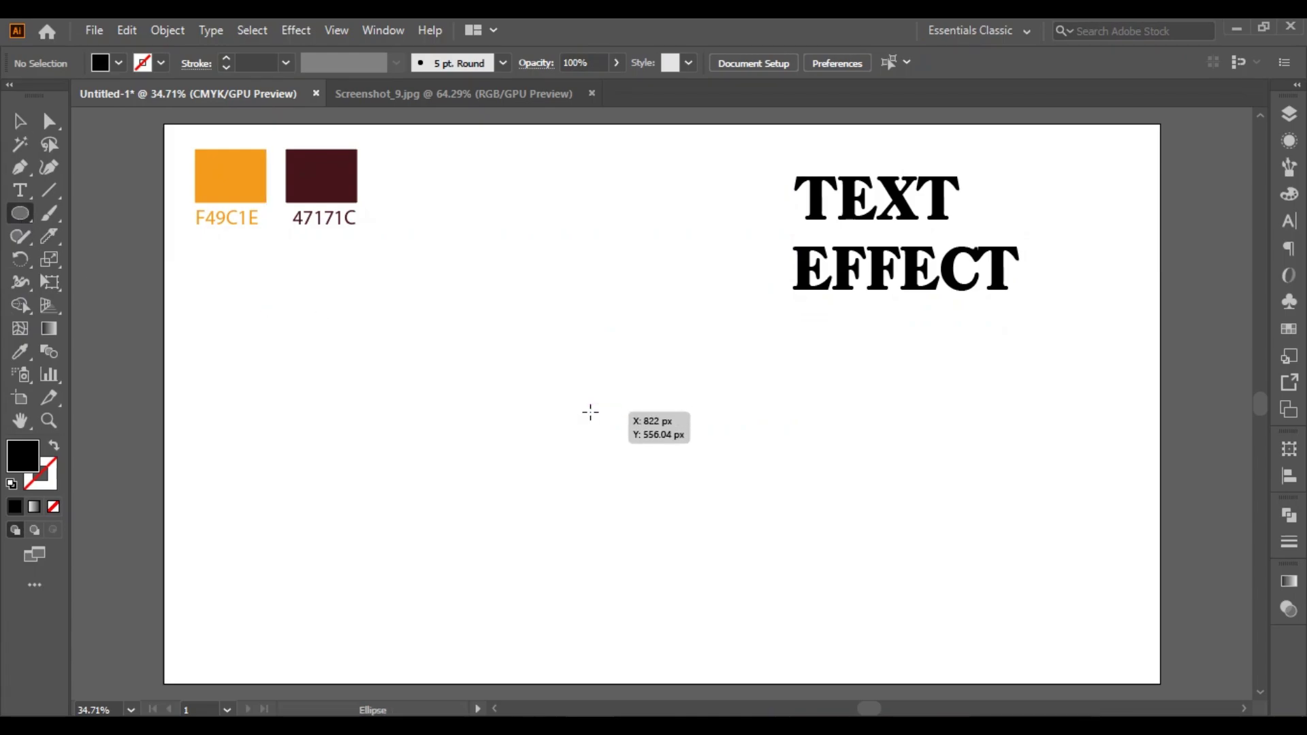
drag(590, 412, 760, 581)
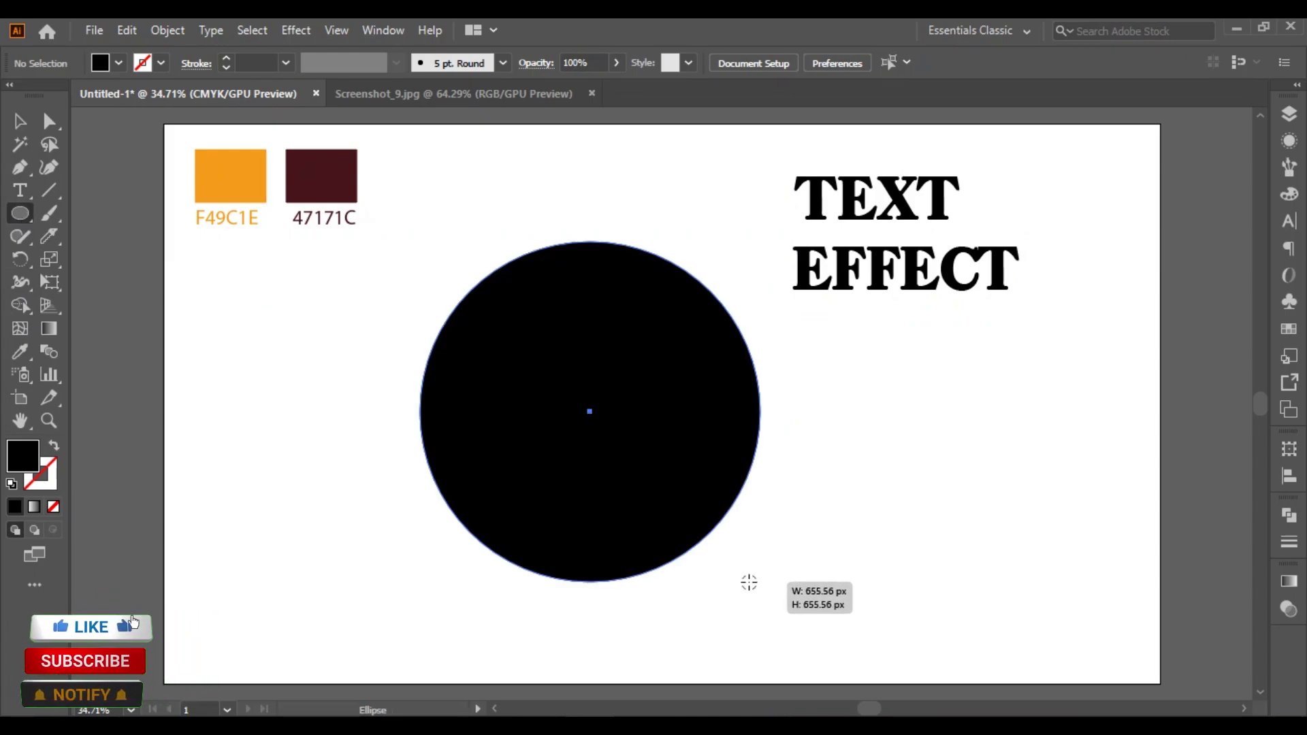
key(shift+x)
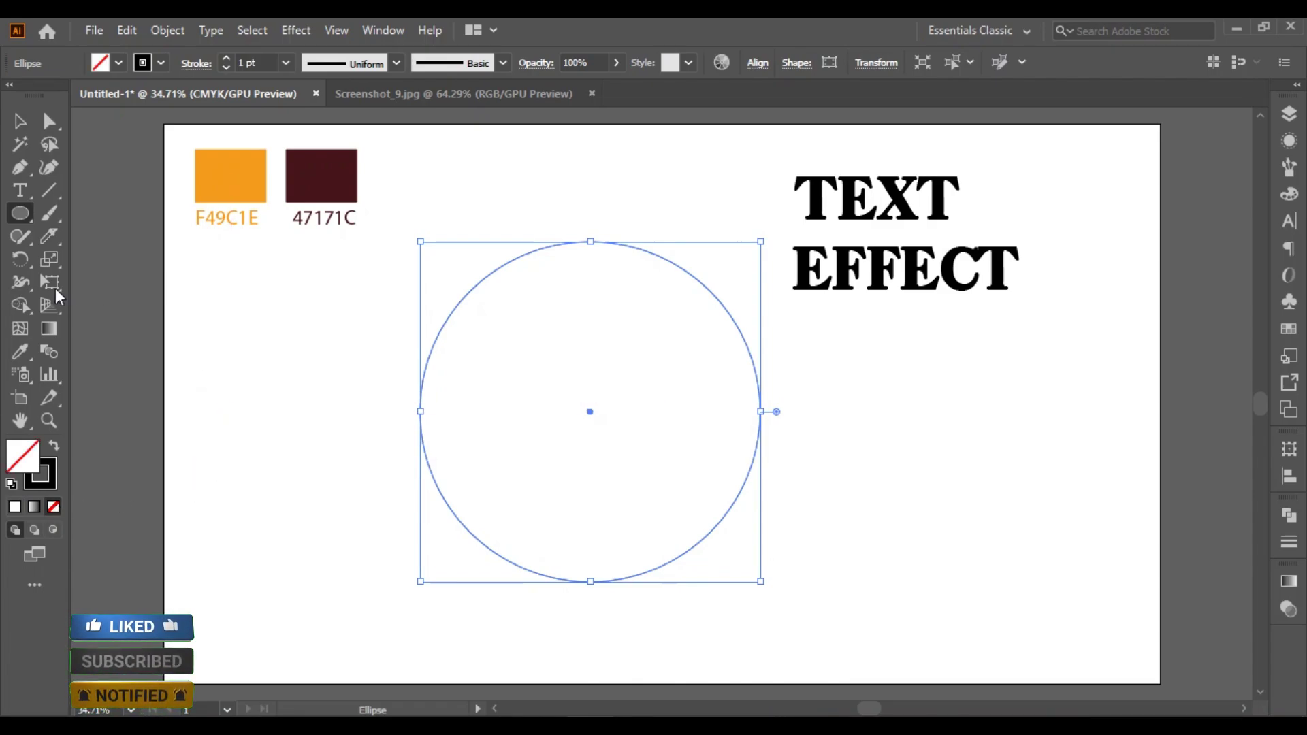
Slice the circle with a wavy Knife cut and select all its pieces.
click(48, 238)
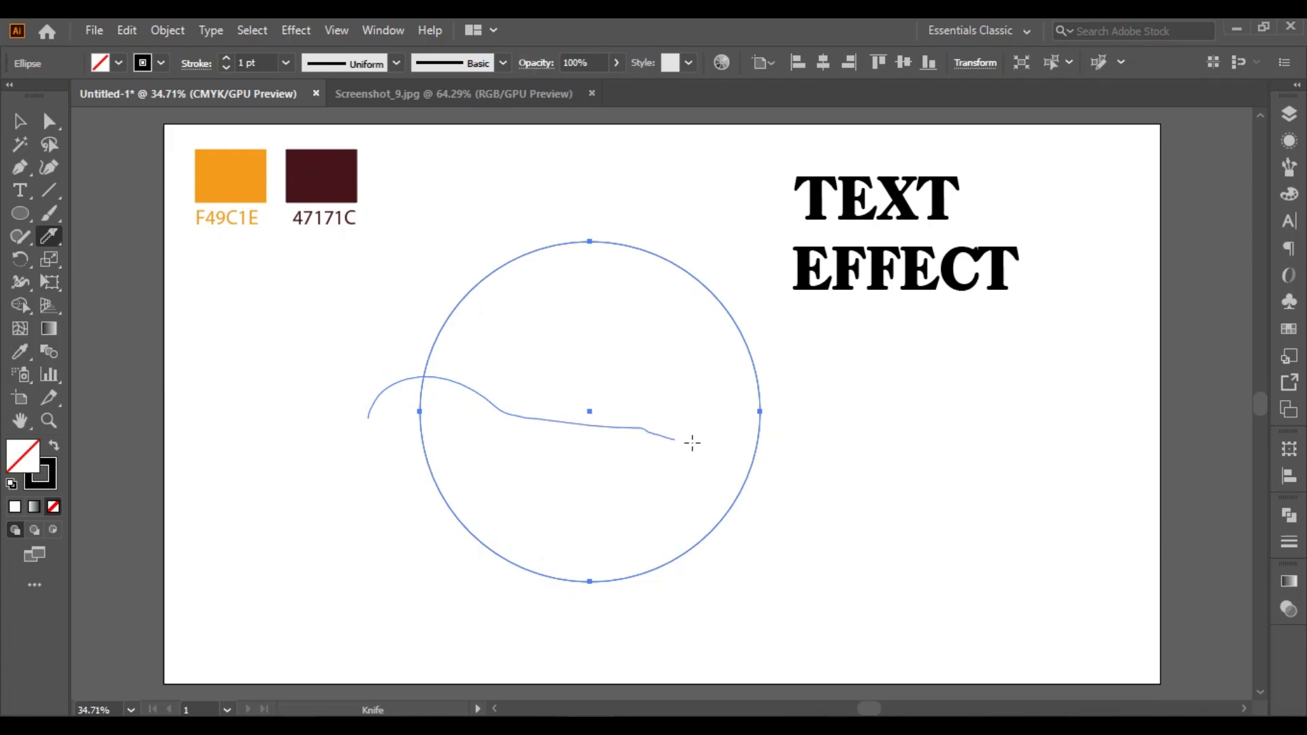
drag(466, 386, 754, 470)
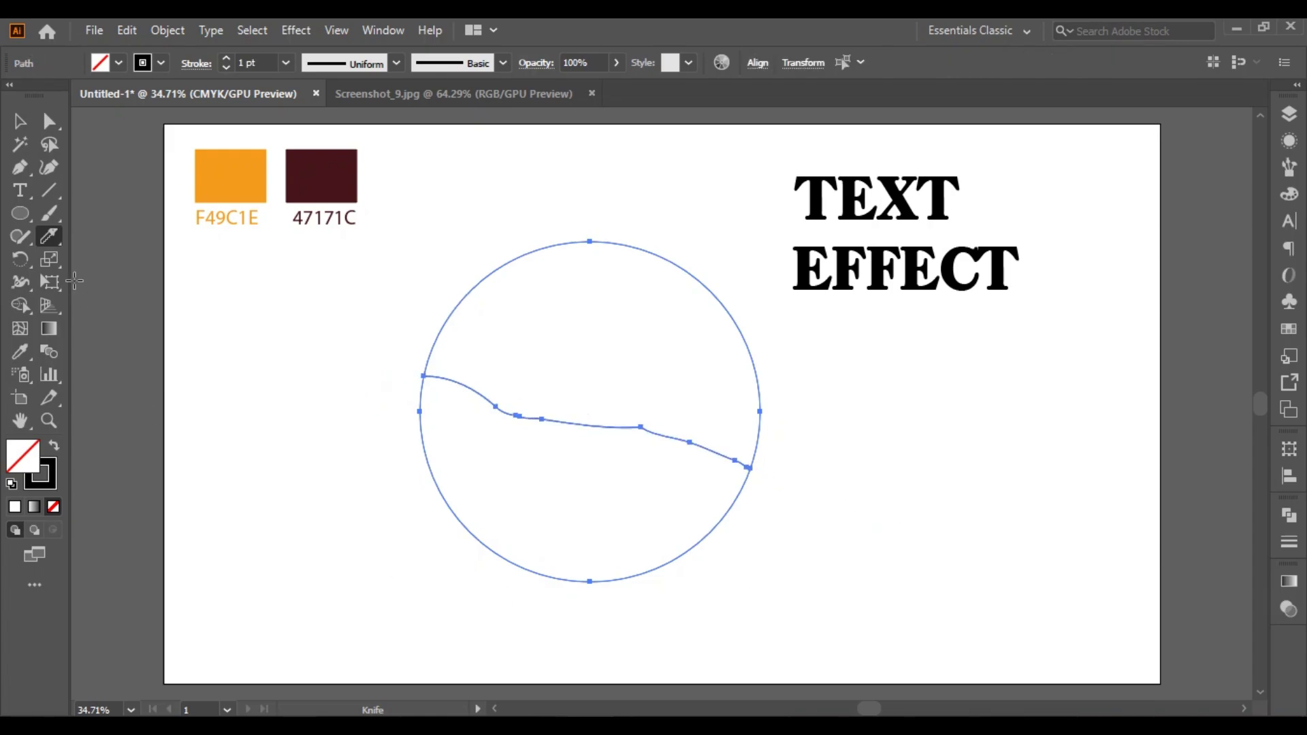
click(26, 128)
click(244, 304)
click(543, 252)
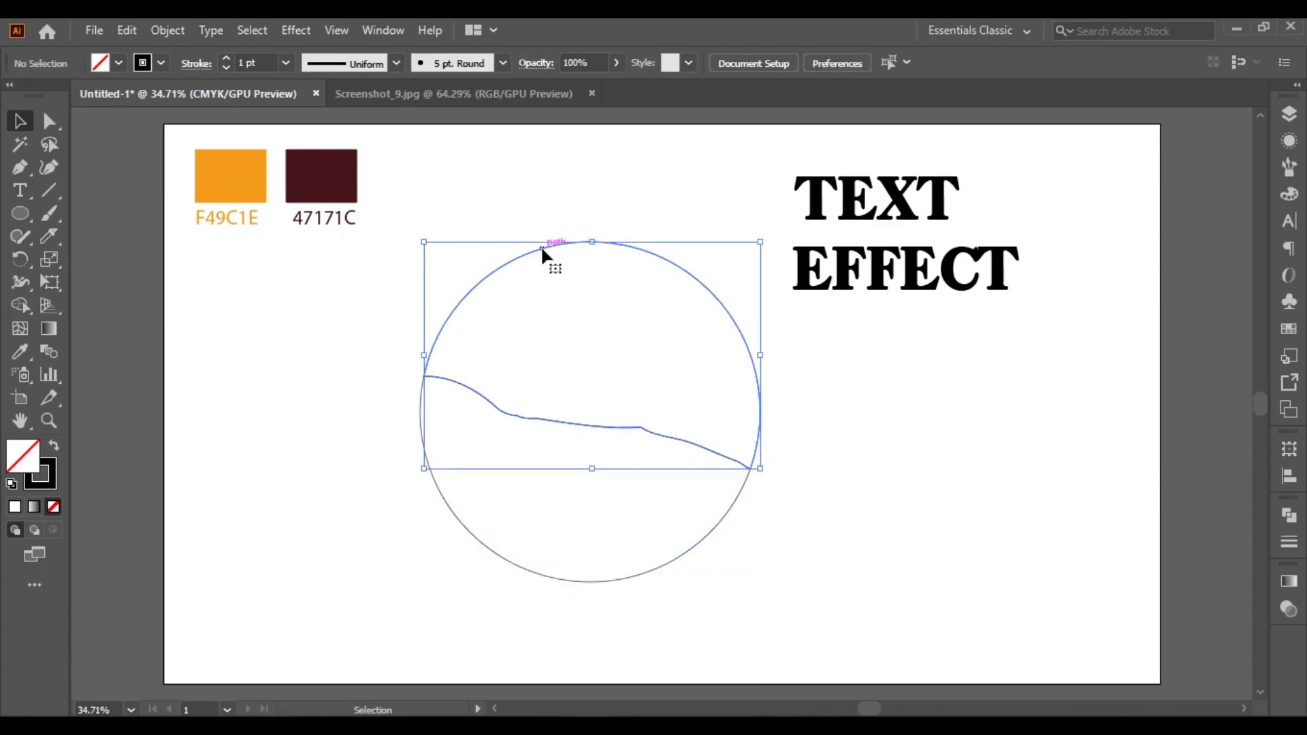
drag(337, 303, 605, 572)
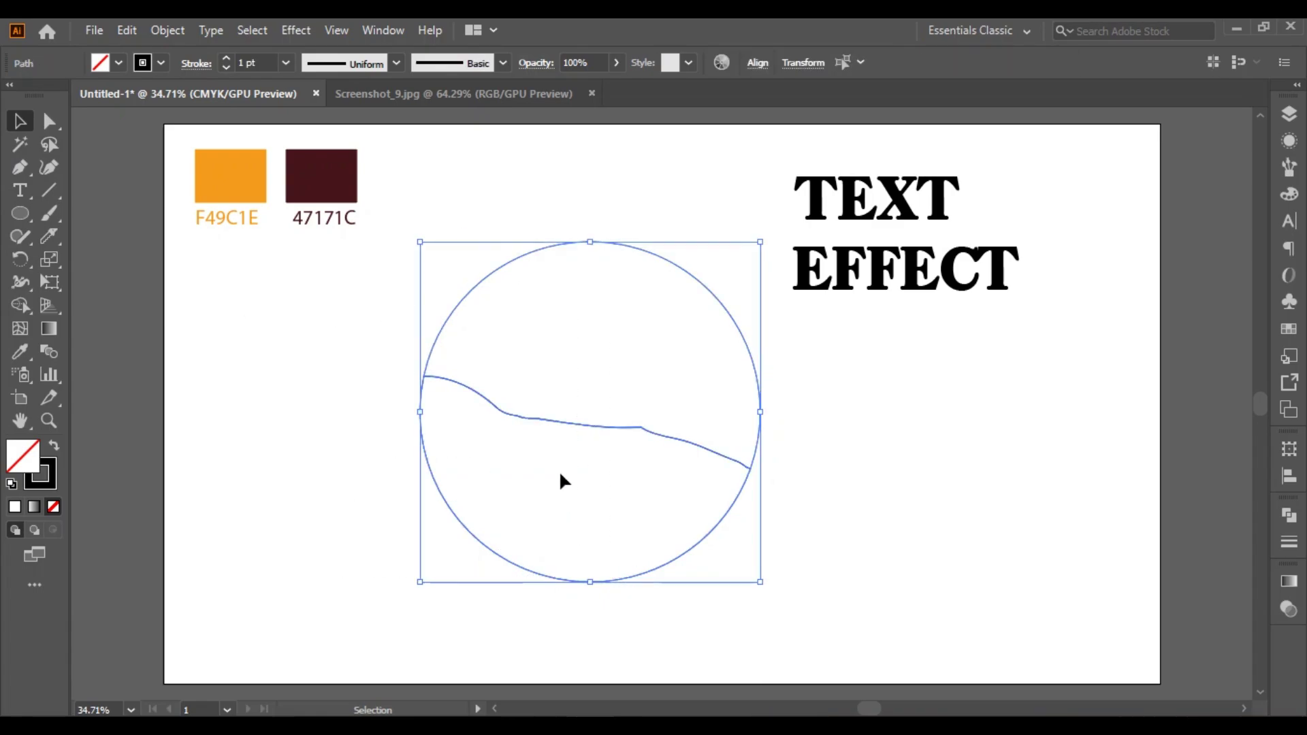
Bring the circle pieces to front and envelope-warp TEXT into the upper piece.
right_click(521, 417)
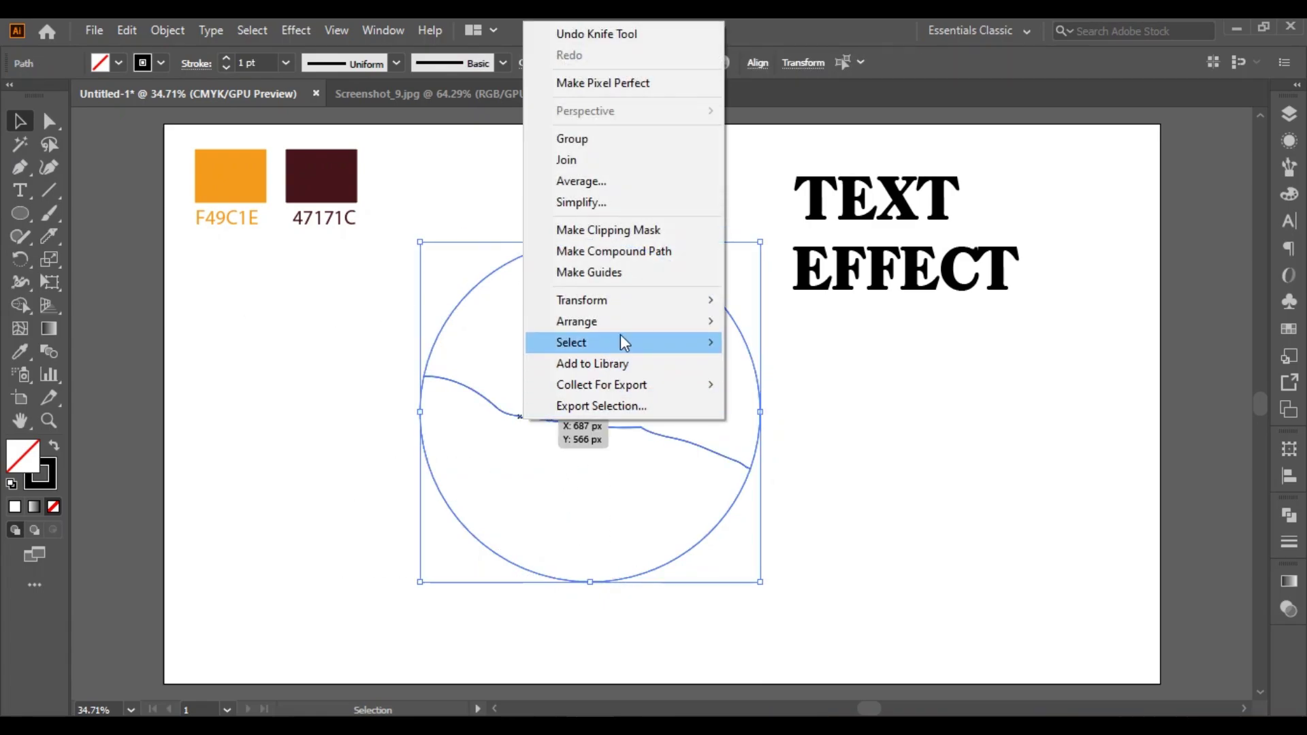
mouse_move(577, 322)
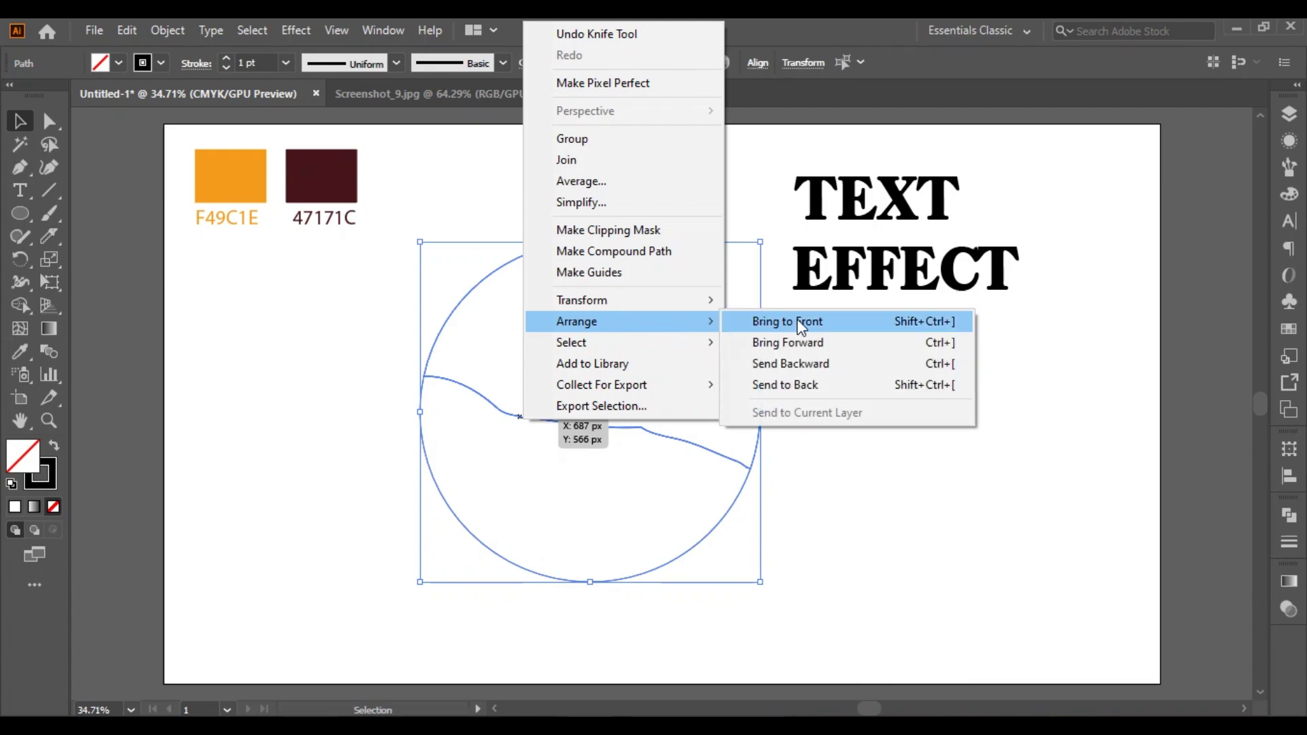
click(804, 318)
click(863, 403)
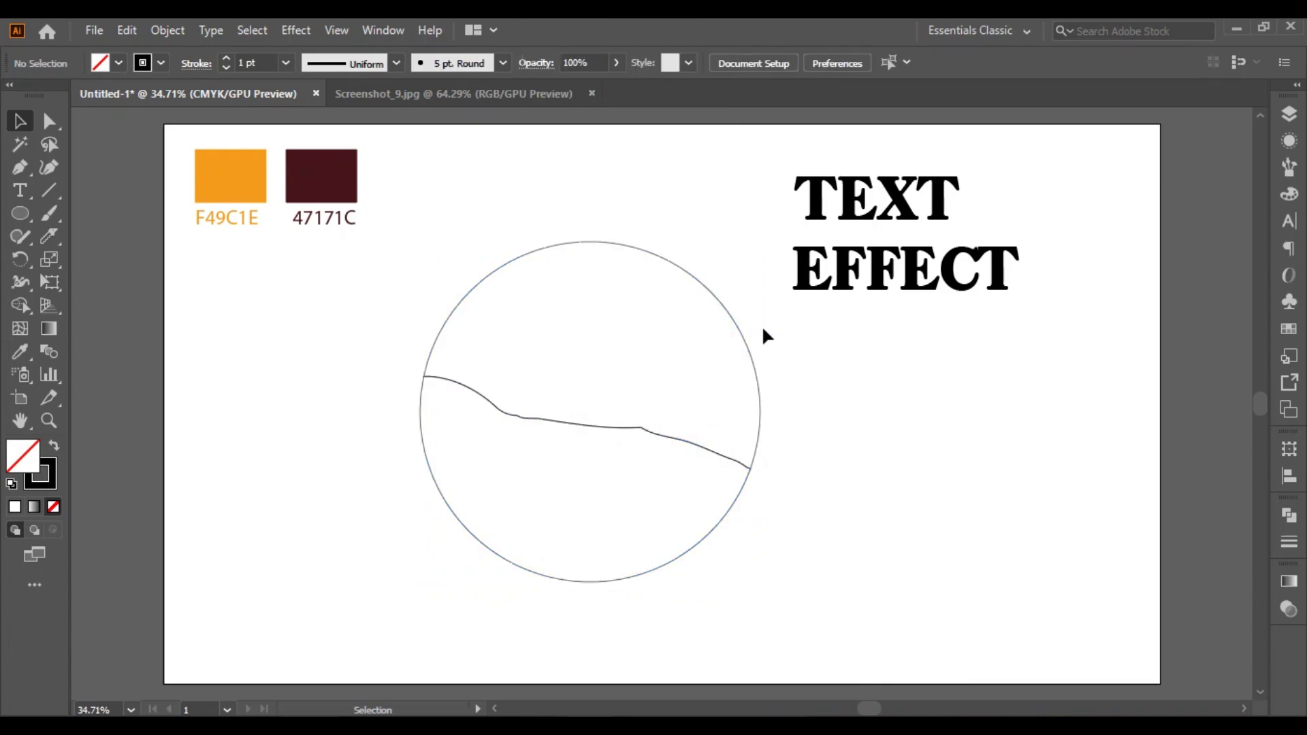
click(684, 270)
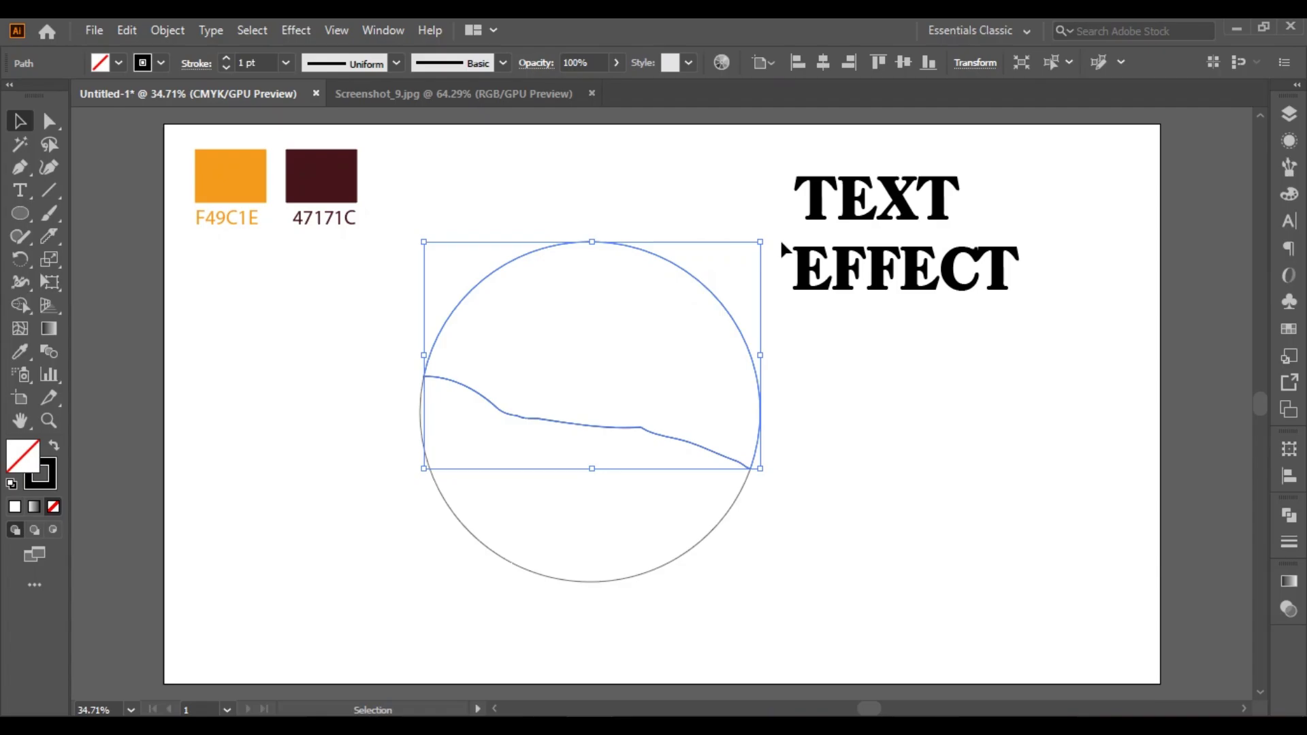
shift+click(820, 203)
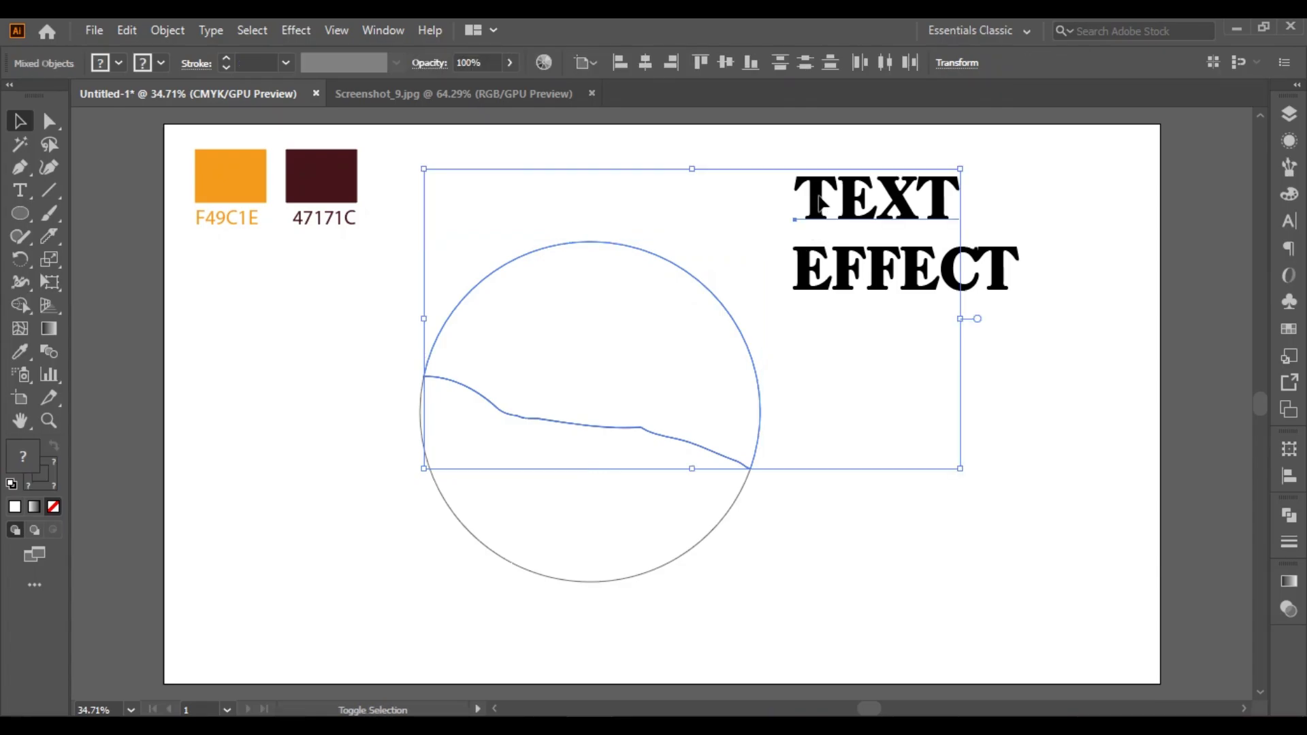
click(162, 33)
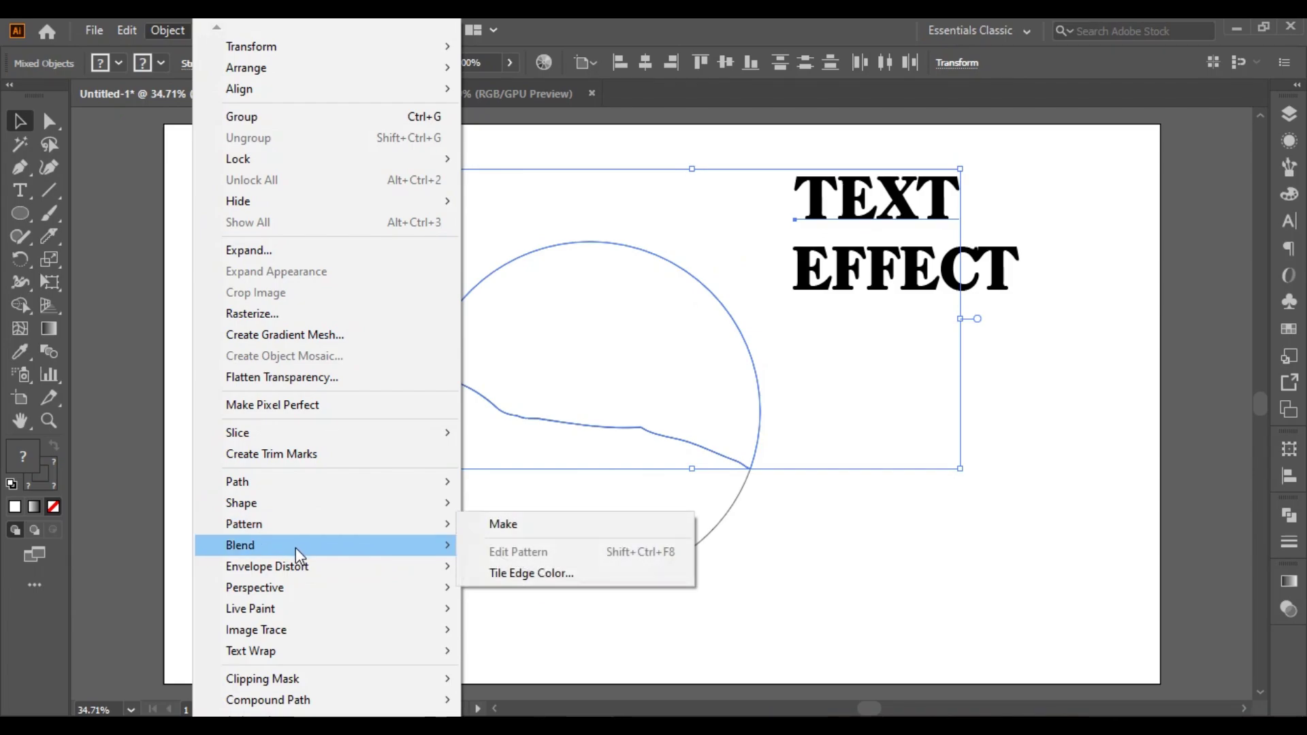
mouse_move(266, 566)
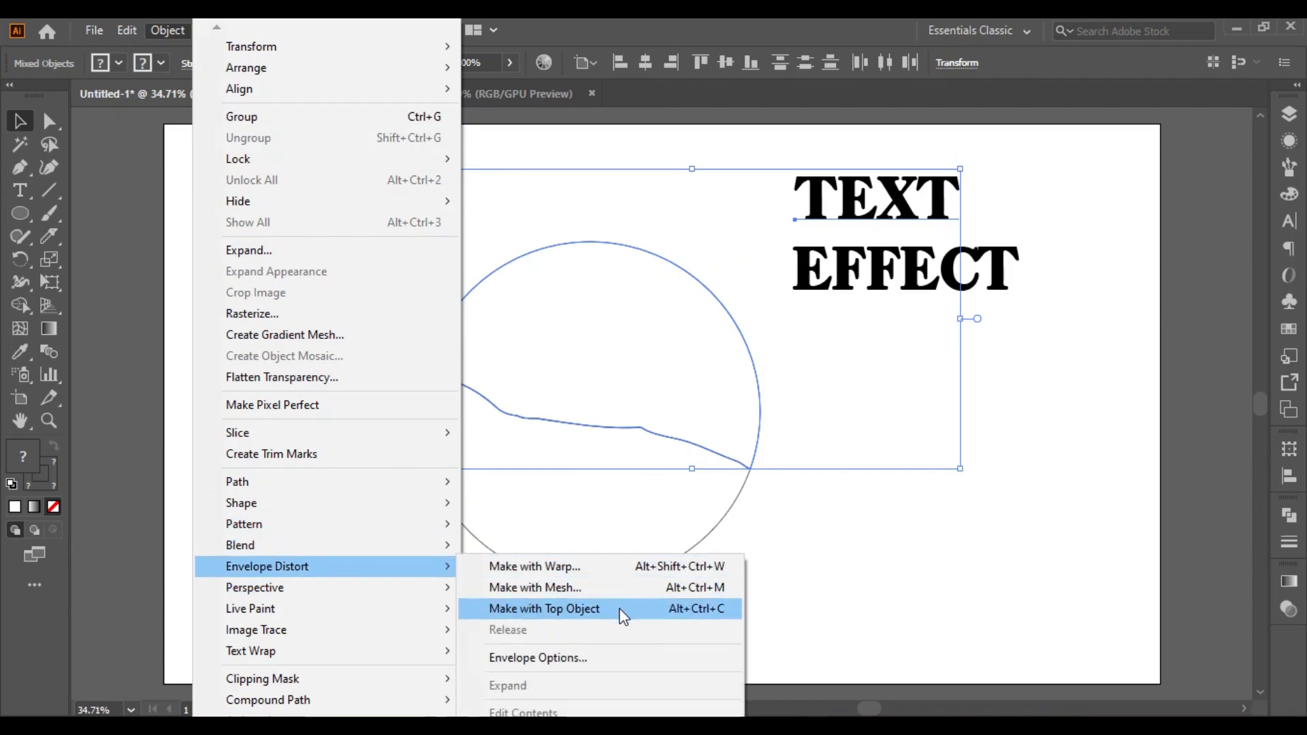
click(621, 611)
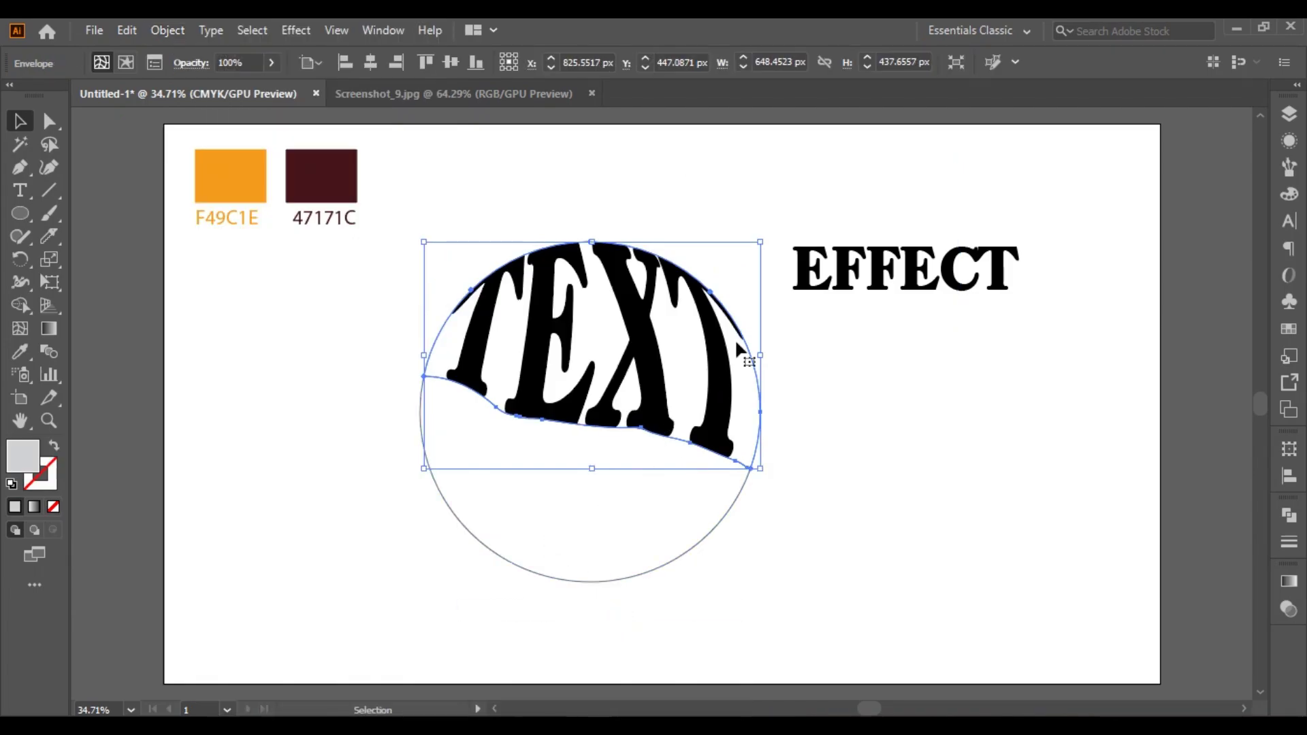
Warp EFFECT into the lower circle piece with Make with Top Object.
click(722, 520)
shift+click(801, 293)
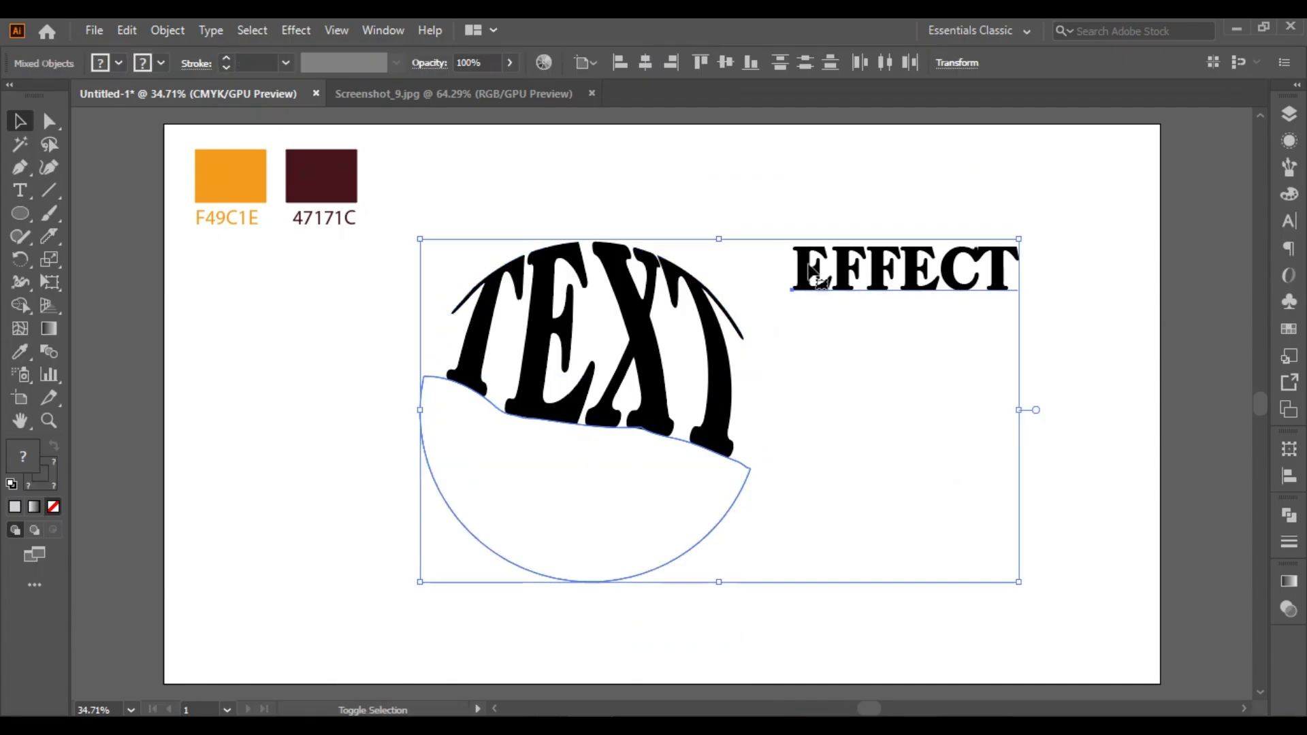
click(161, 30)
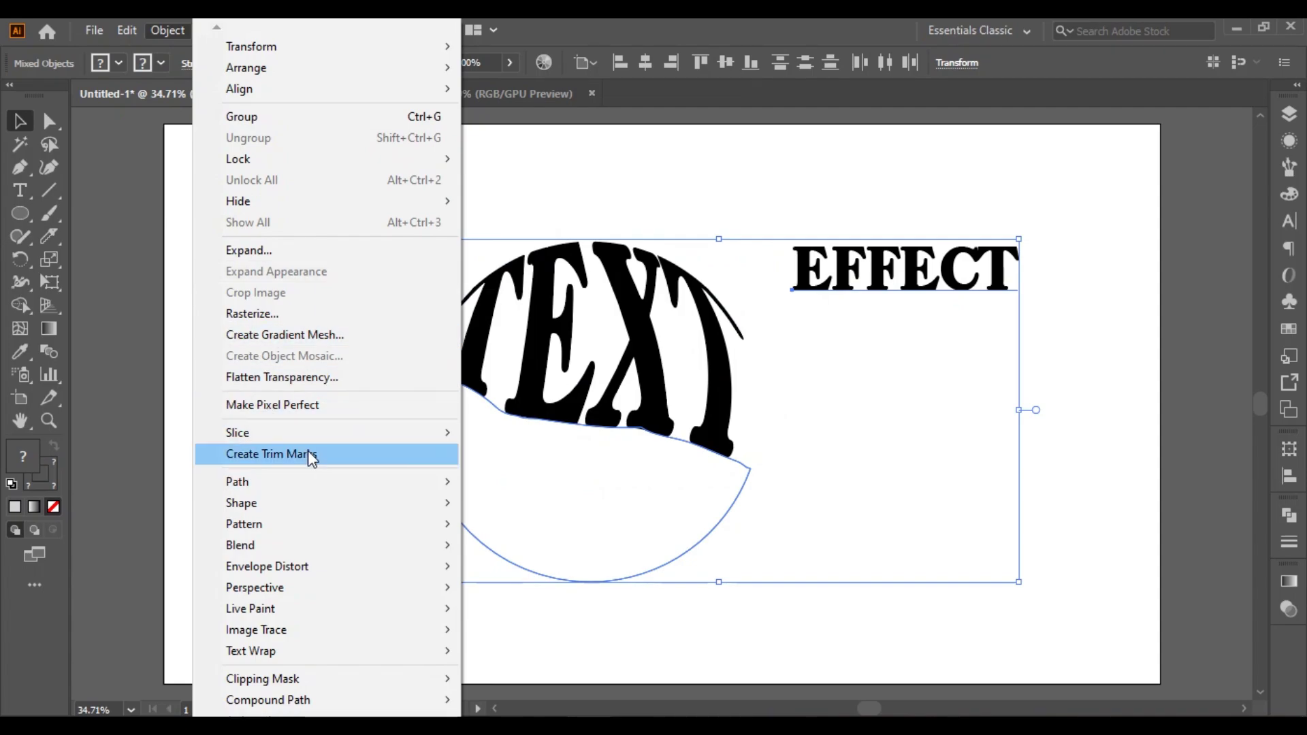
mouse_move(267, 566)
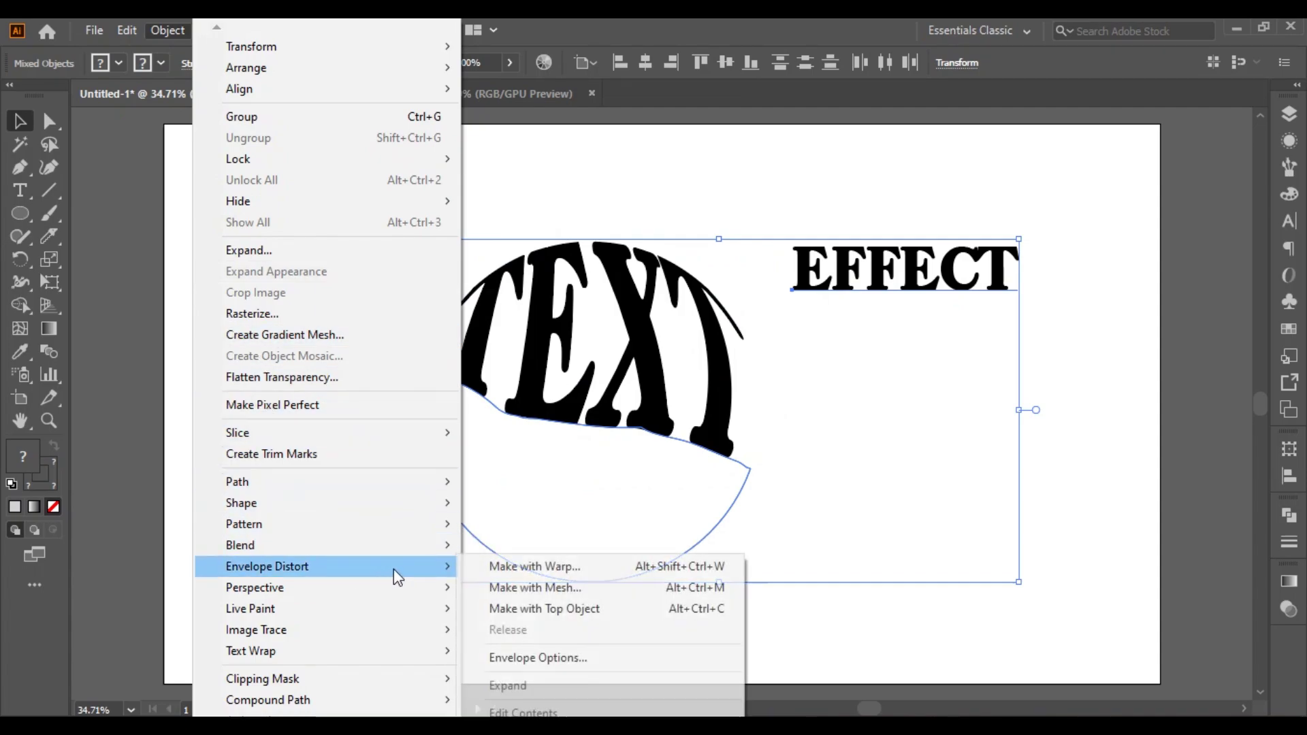
click(599, 609)
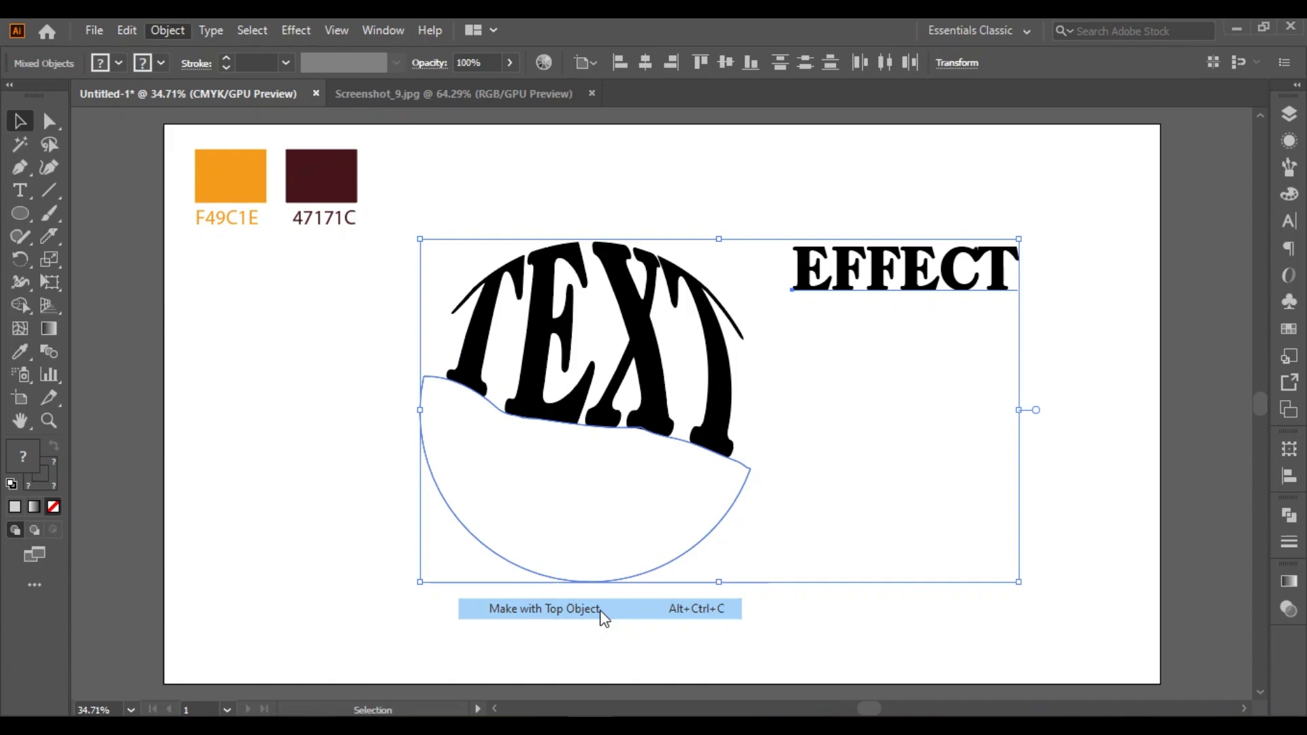
click(875, 426)
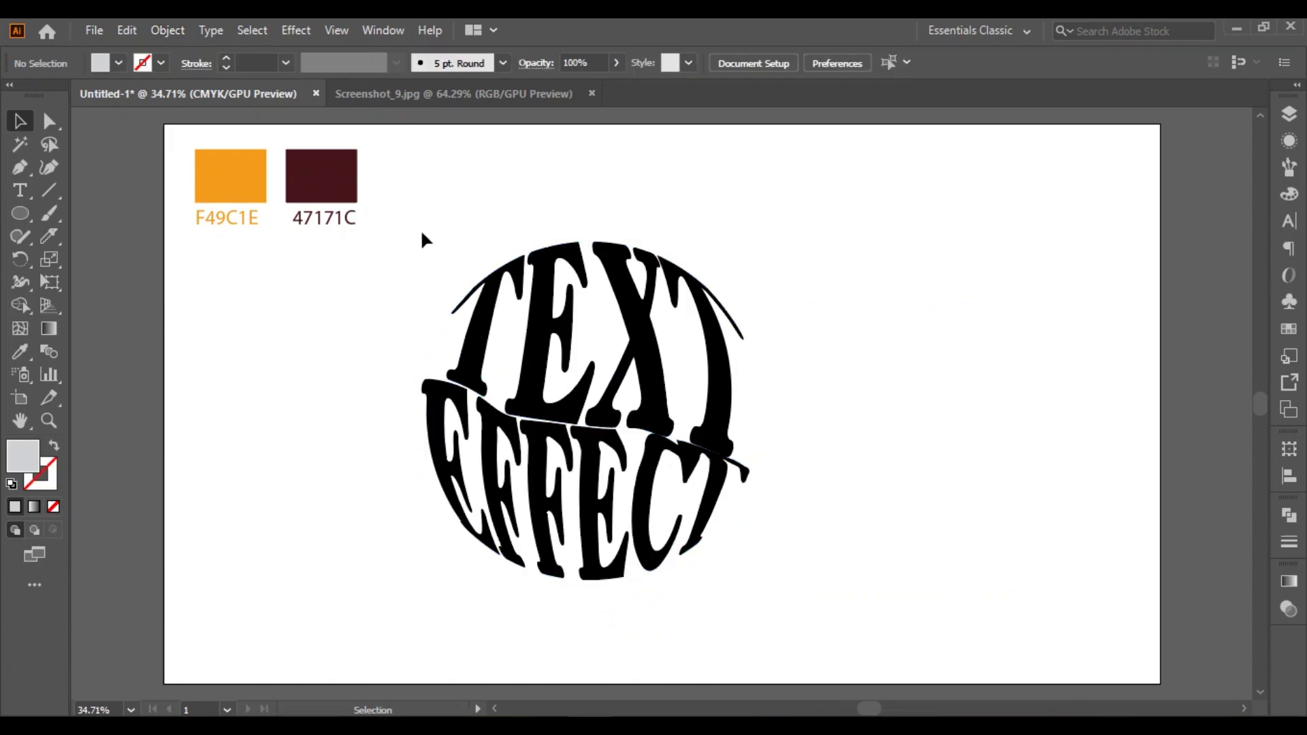
Expand the warped lettering envelopes into plain shapes.
drag(411, 230, 775, 602)
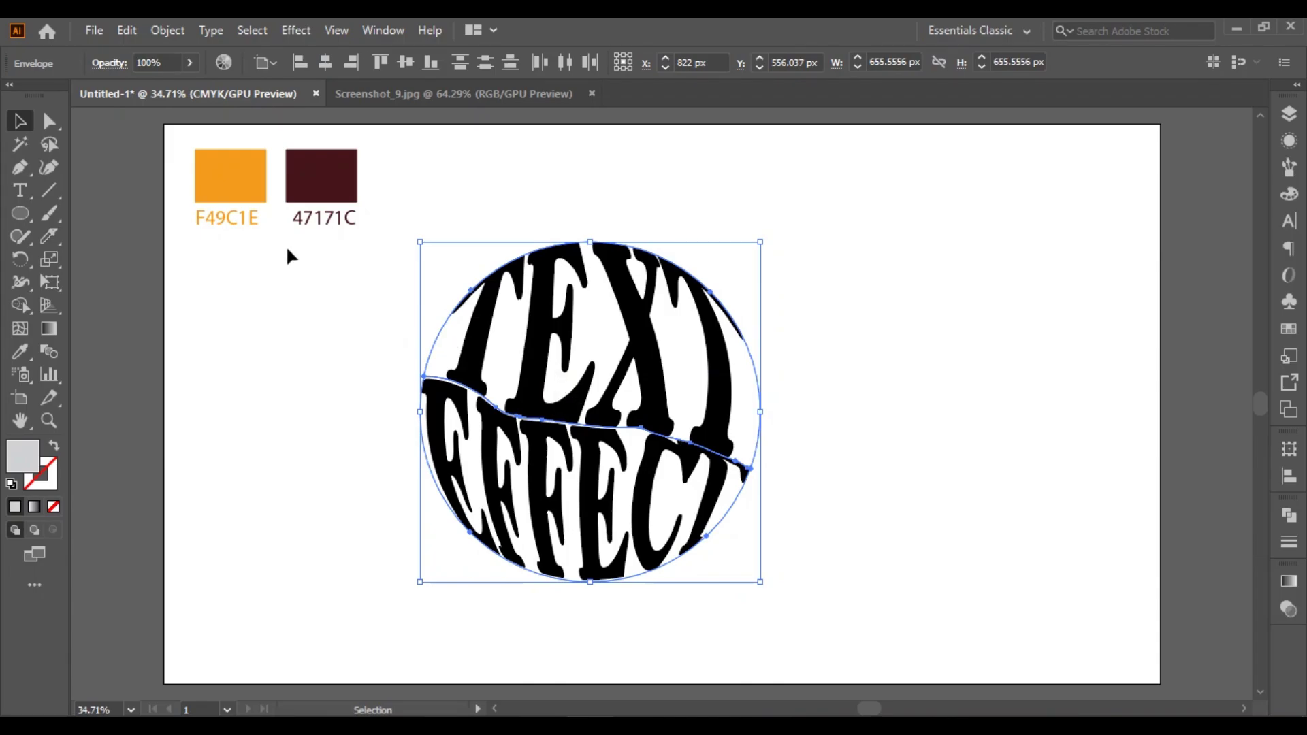
click(167, 30)
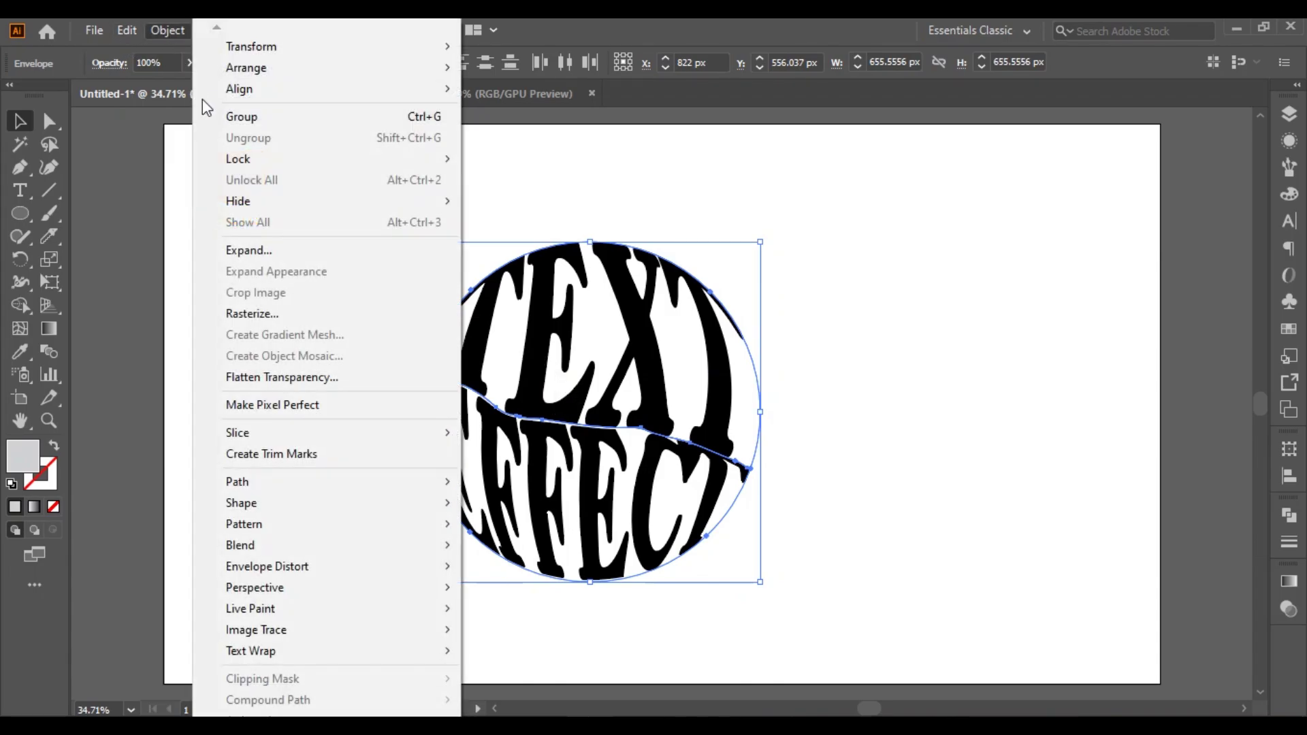
click(275, 251)
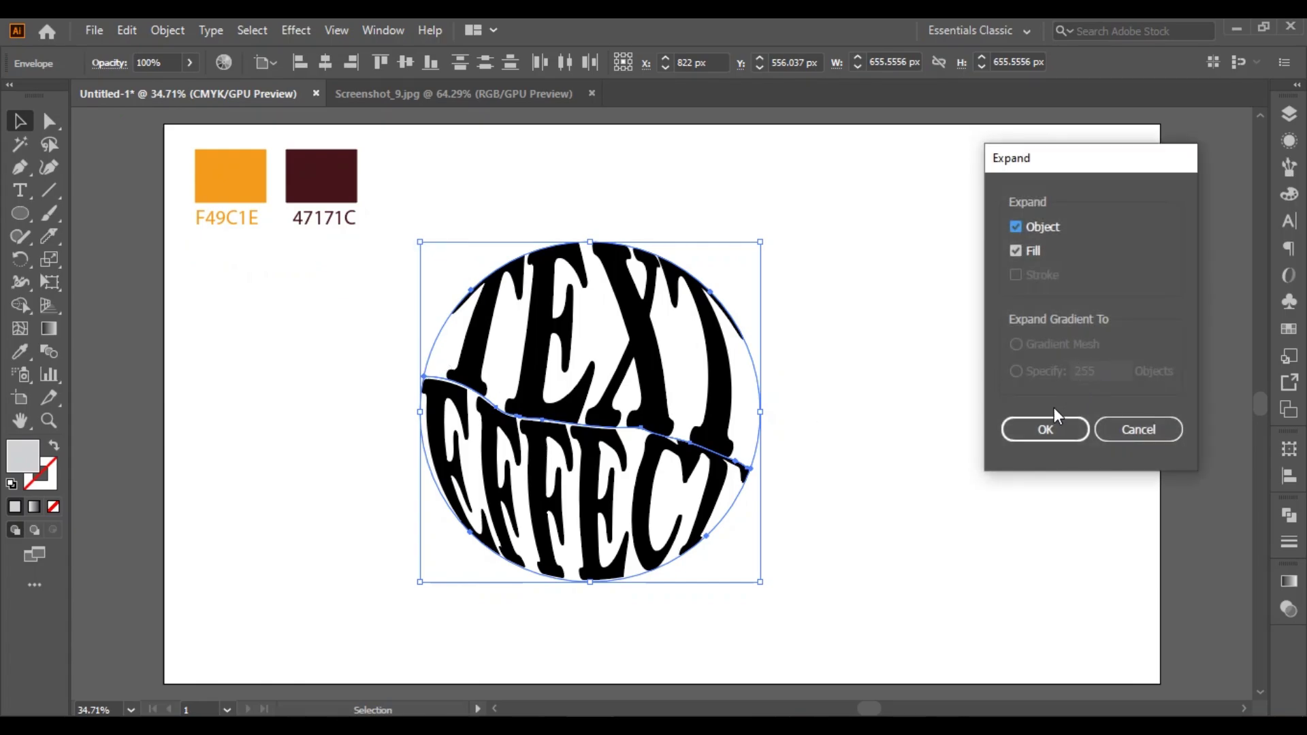
click(1027, 432)
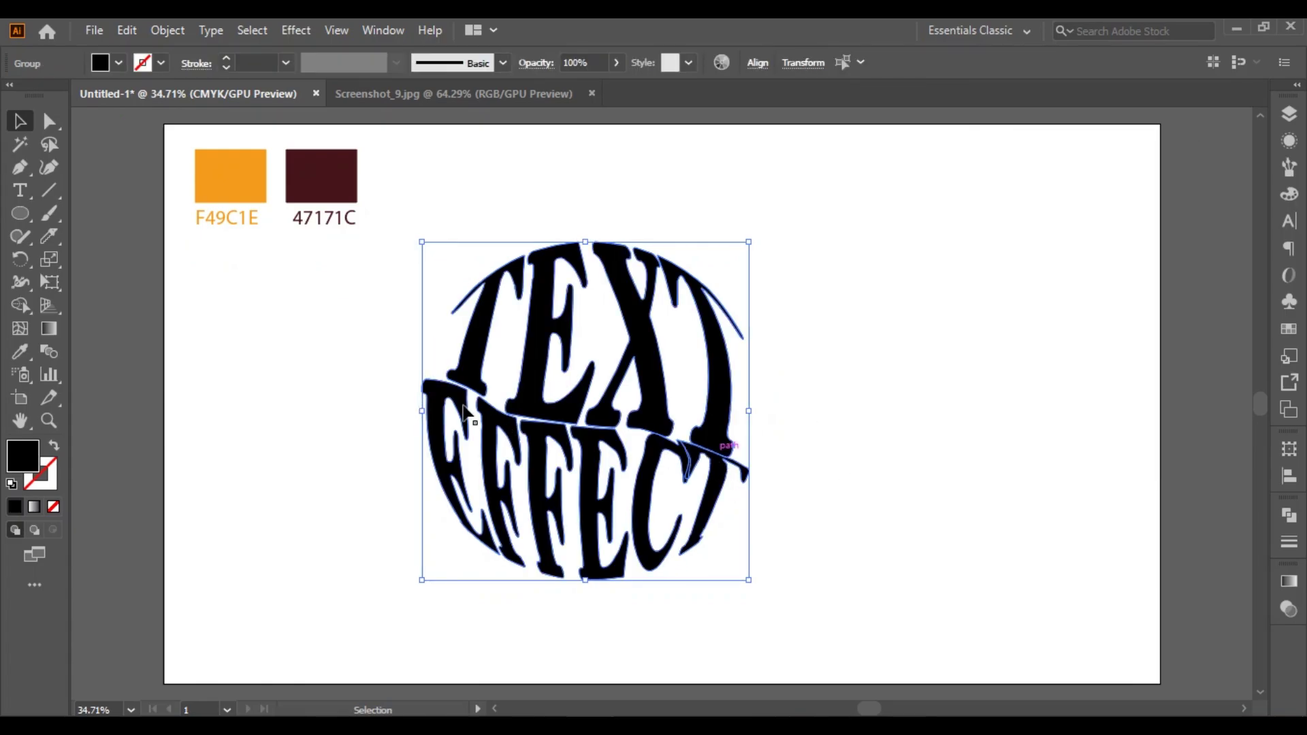
click(267, 330)
Copy the expanded lettering and group it.
drag(350, 277, 700, 609)
click(129, 32)
click(178, 122)
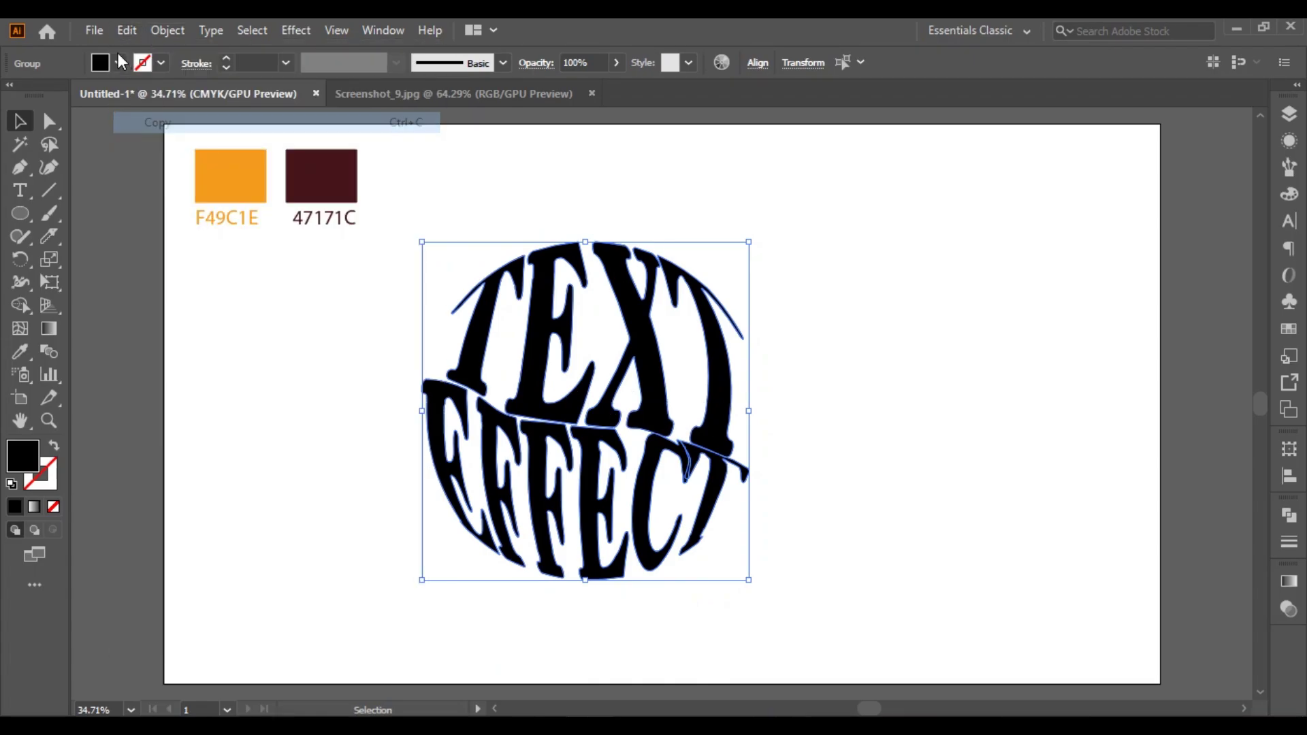
click(129, 32)
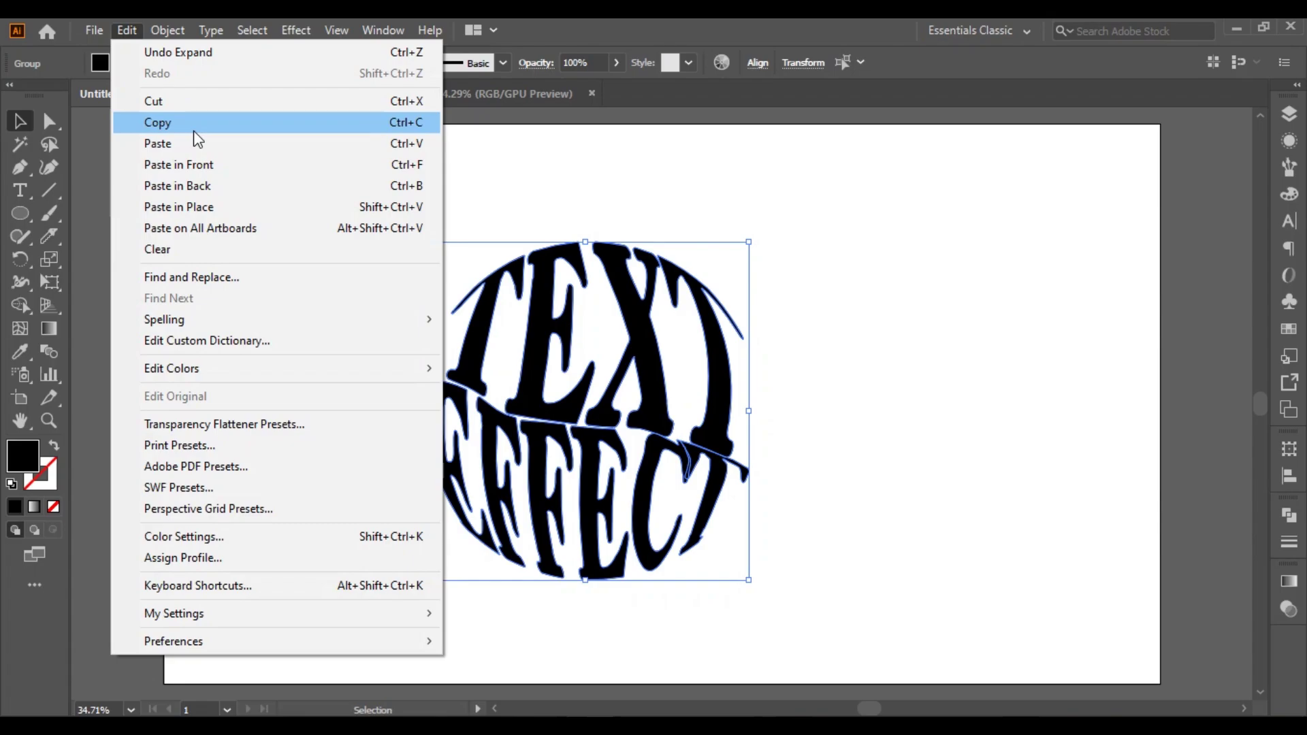
click(194, 126)
right_click(538, 276)
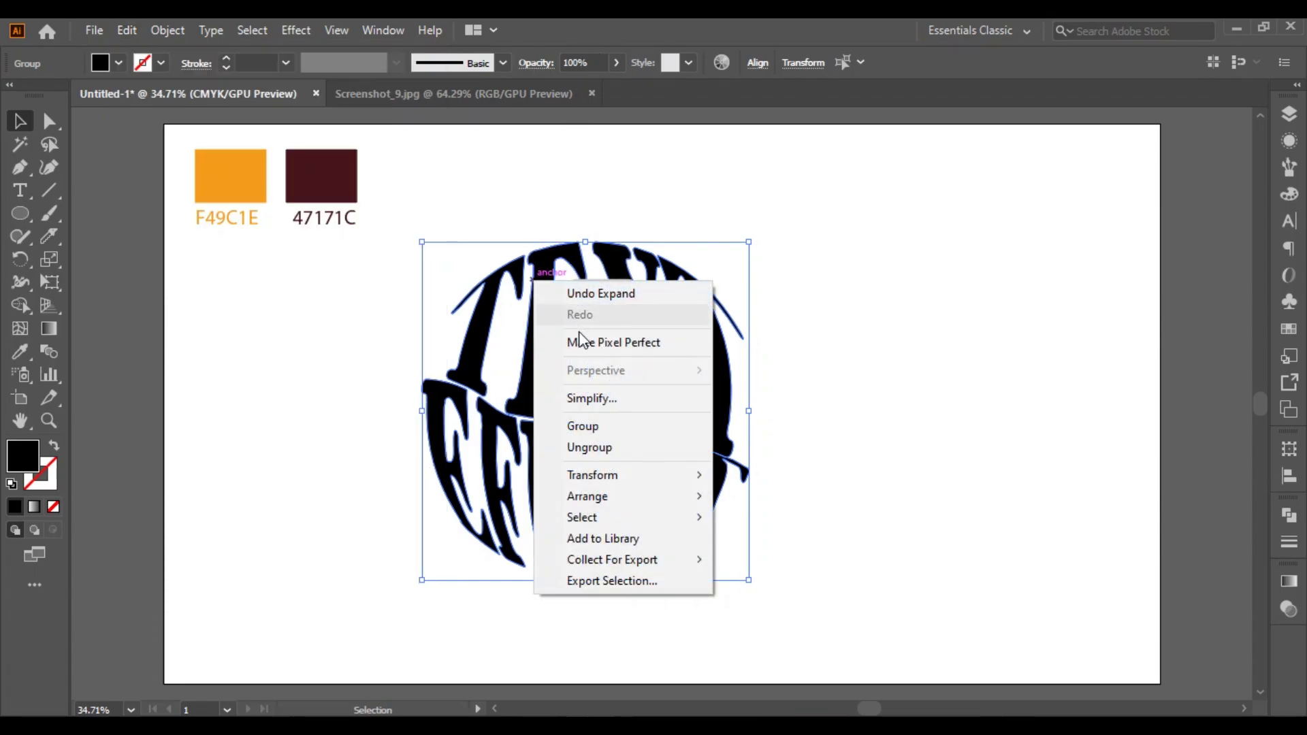
click(583, 426)
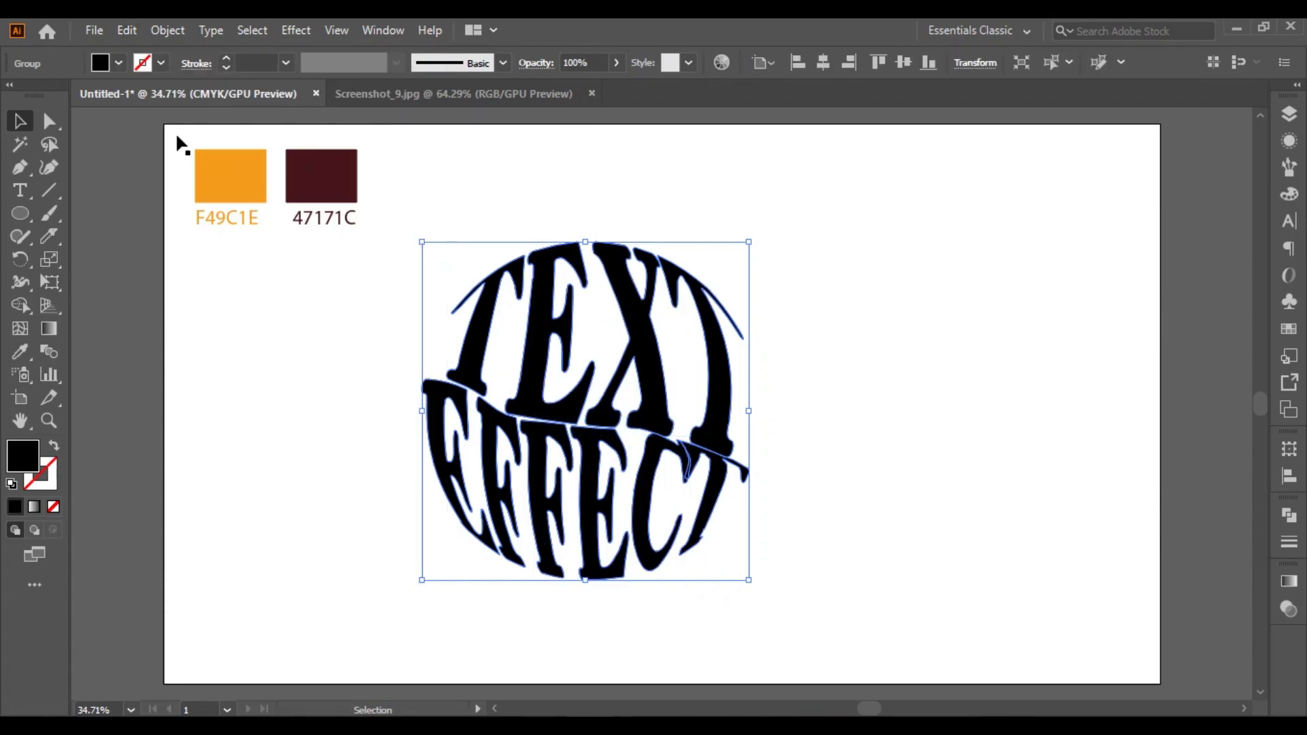
Paste a copy in back and shrink it about its centre inside the original lettering.
click(127, 31)
click(173, 129)
click(127, 32)
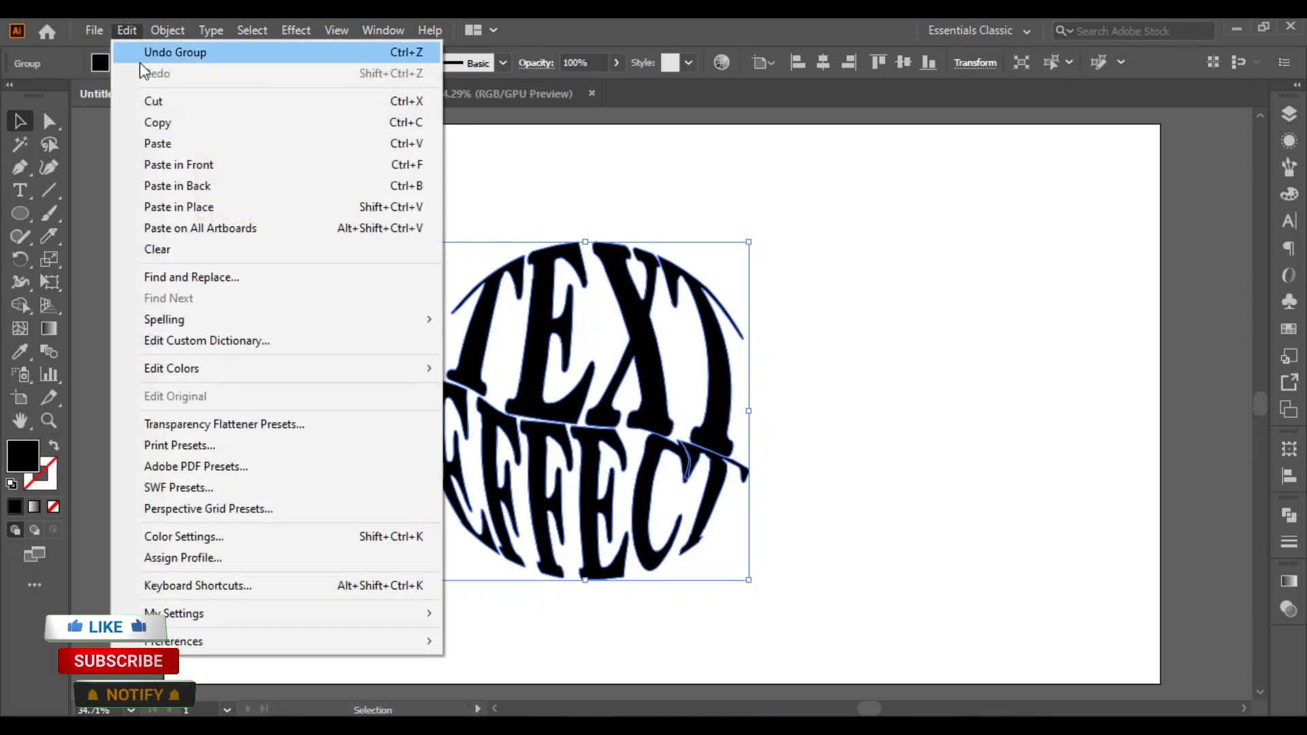
click(203, 185)
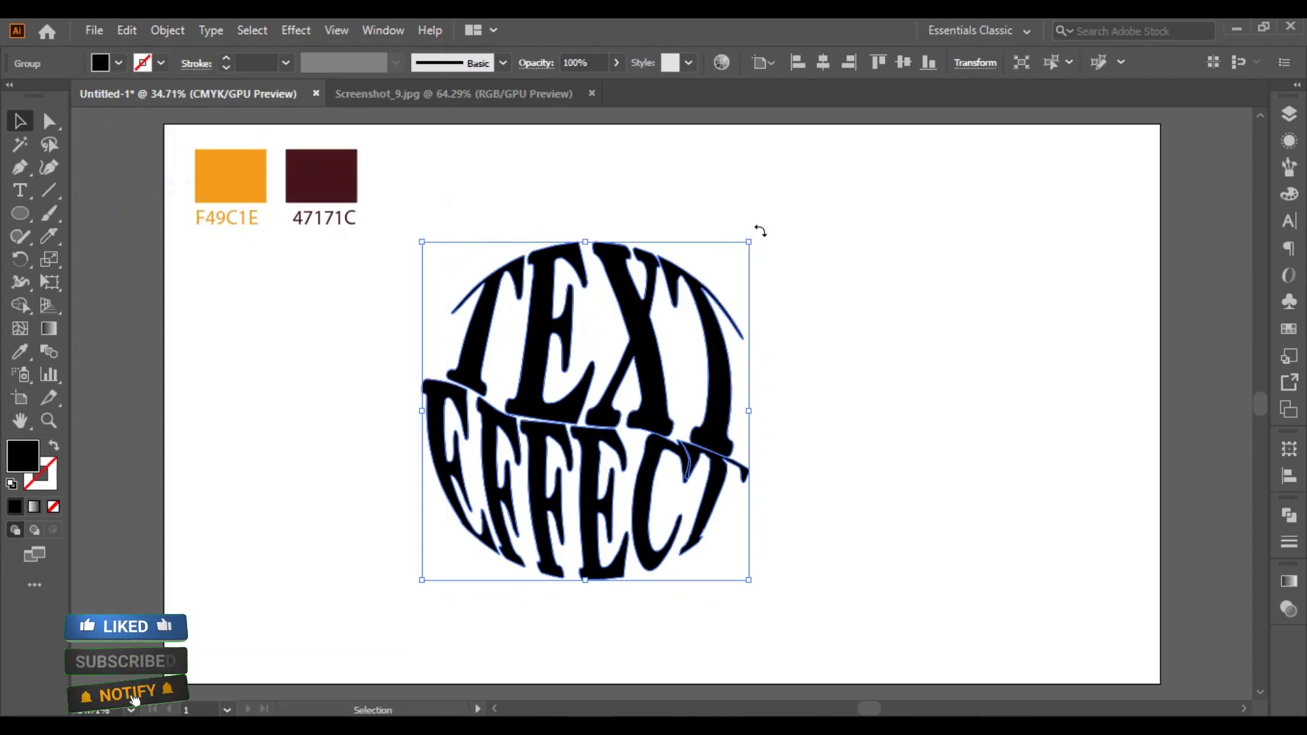
drag(748, 242, 647, 347)
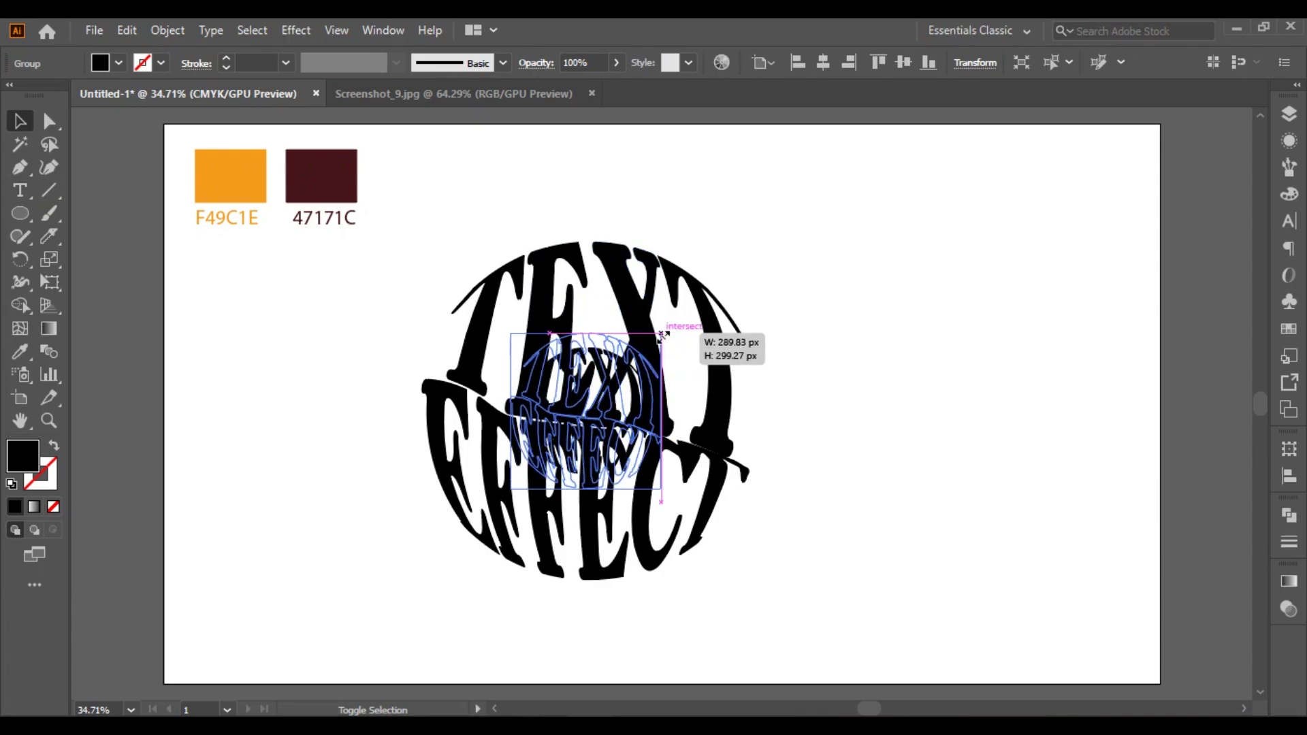
drag(648, 349, 660, 333)
click(164, 308)
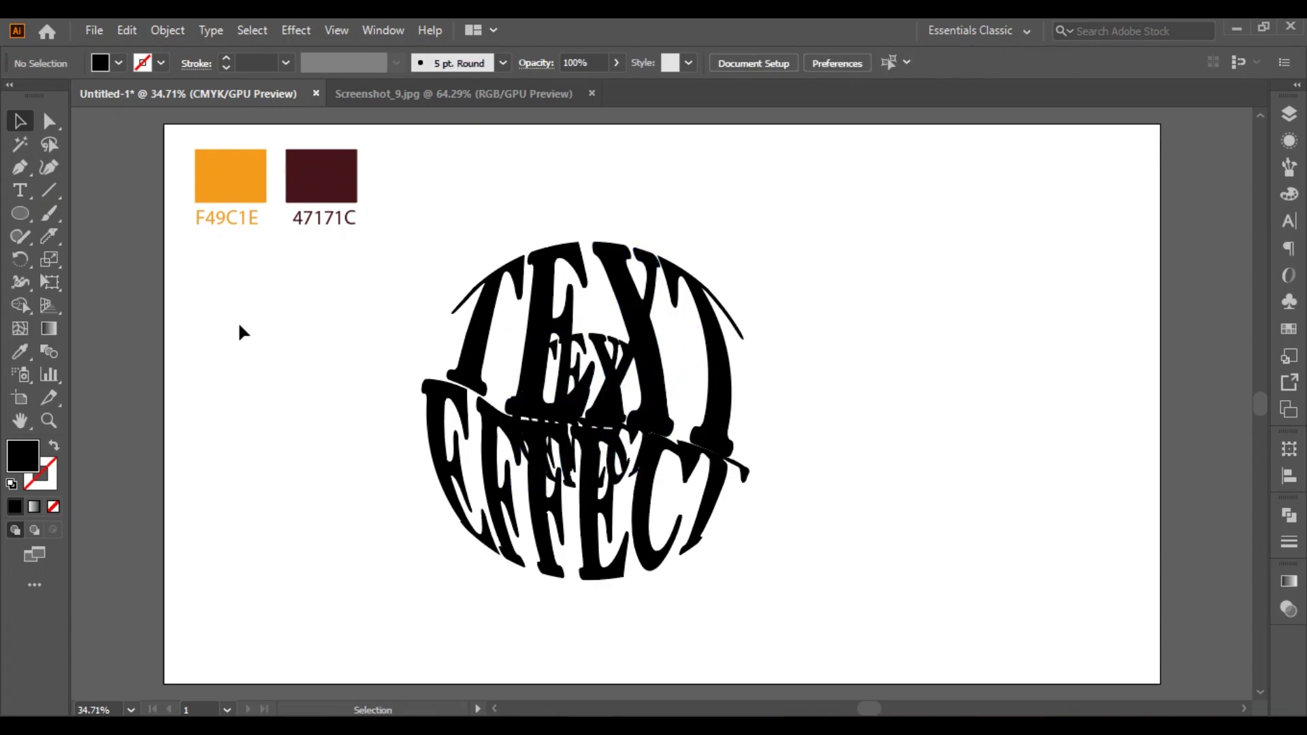
Eyedropper the orange F49C1E swatch onto the outer lettering group.
click(496, 300)
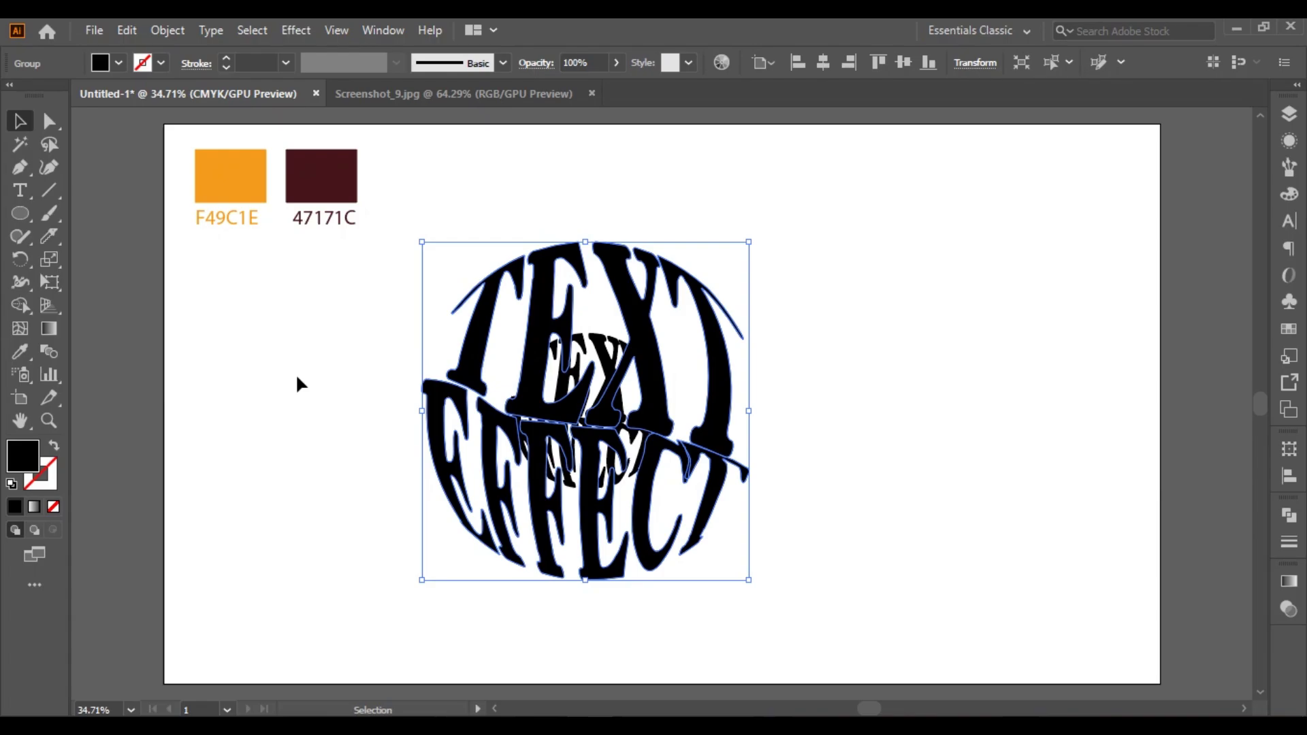
click(21, 351)
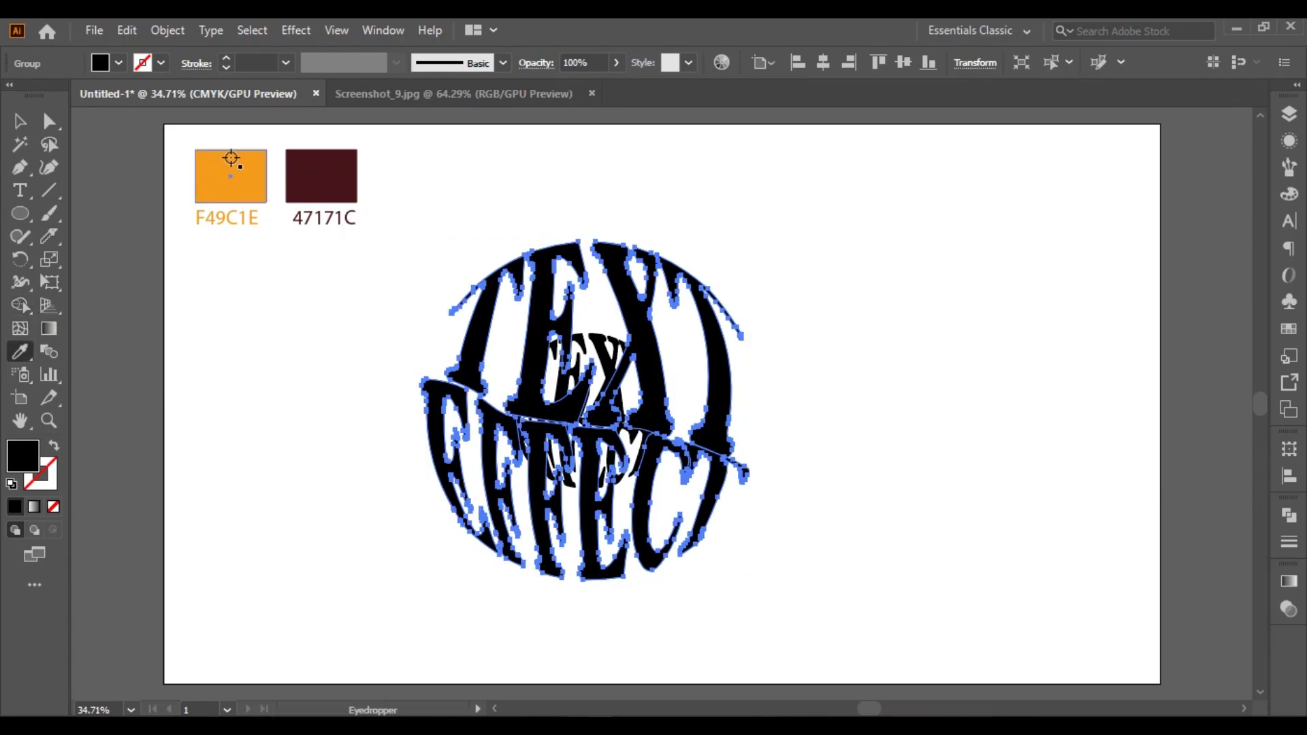
click(243, 166)
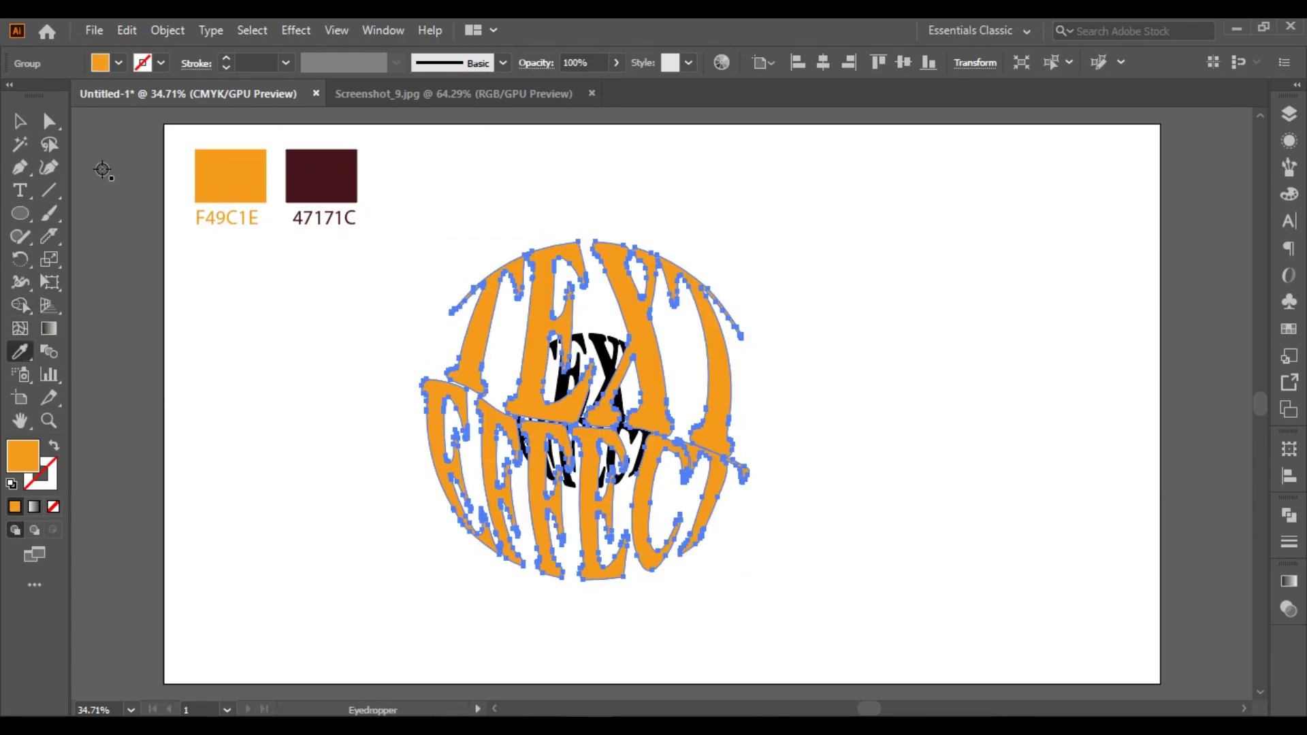
click(20, 122)
click(314, 322)
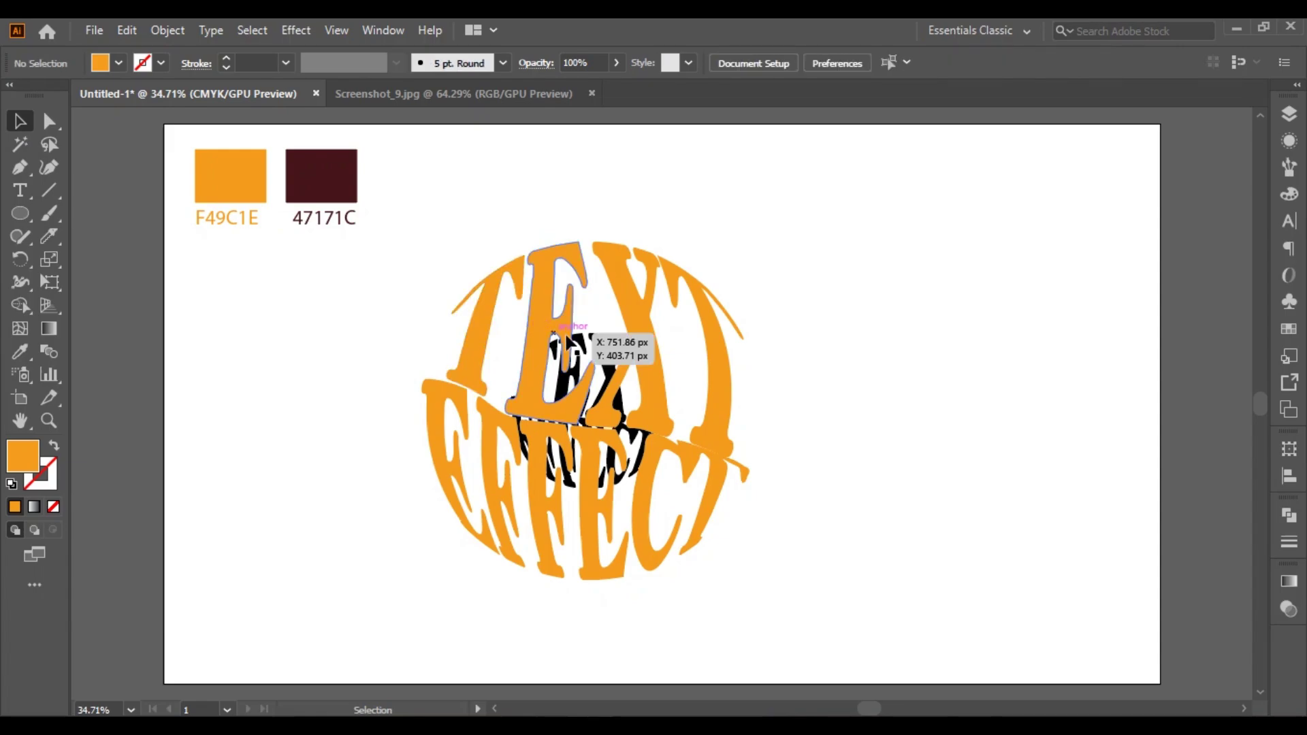
Colour the inner copy maroon 47171C, then select the whole artwork.
click(586, 367)
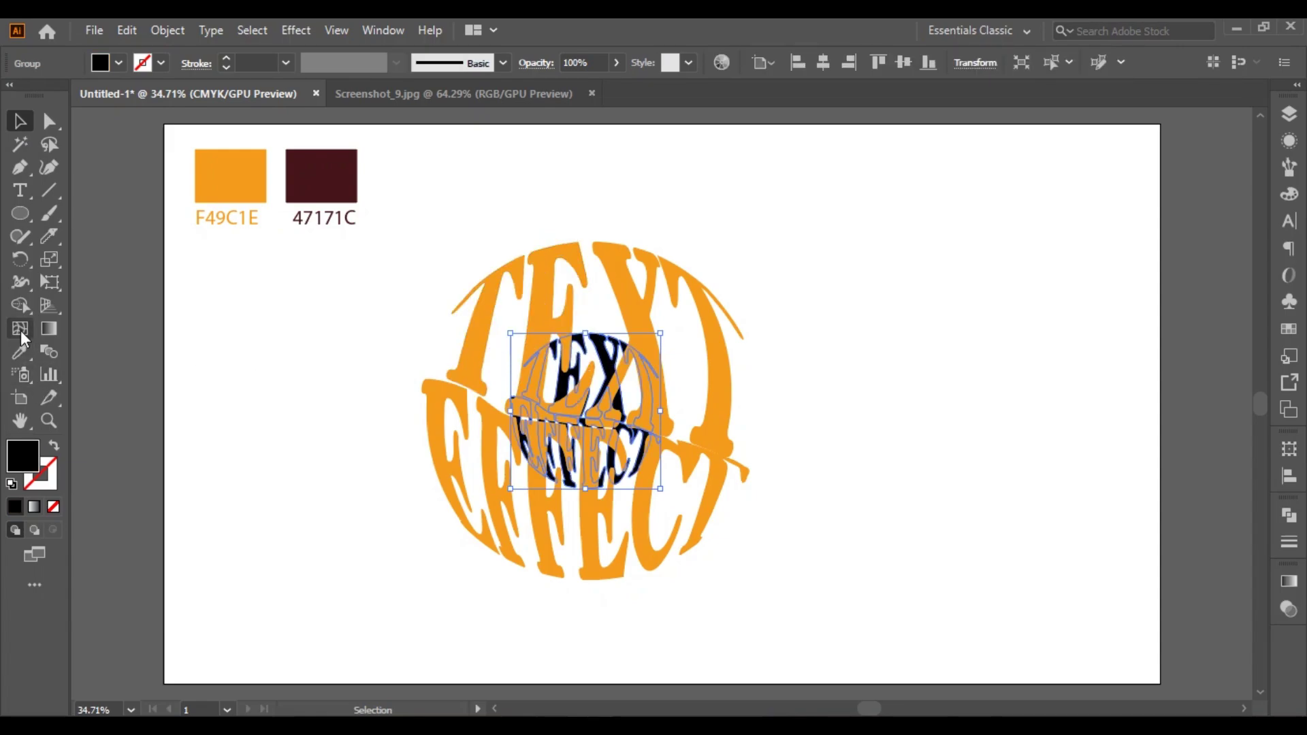
click(20, 350)
click(344, 173)
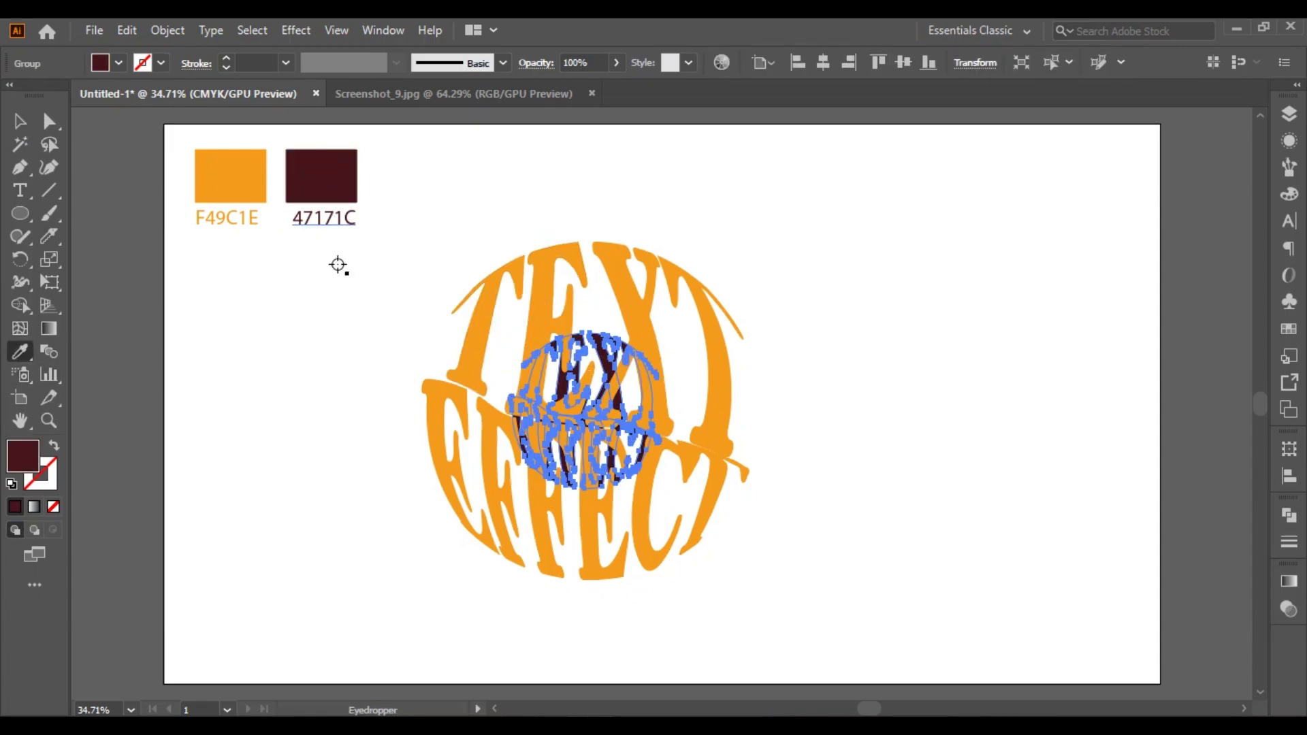
click(21, 125)
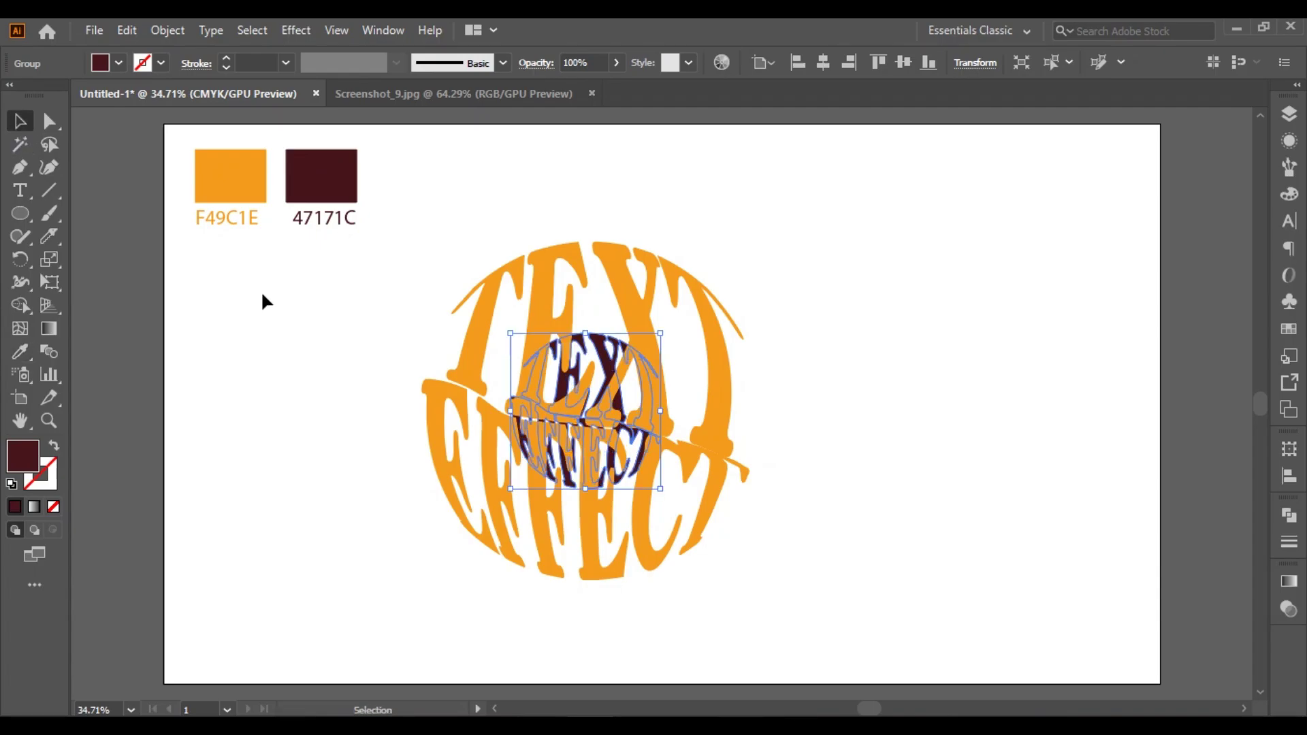
click(398, 267)
drag(402, 247, 824, 631)
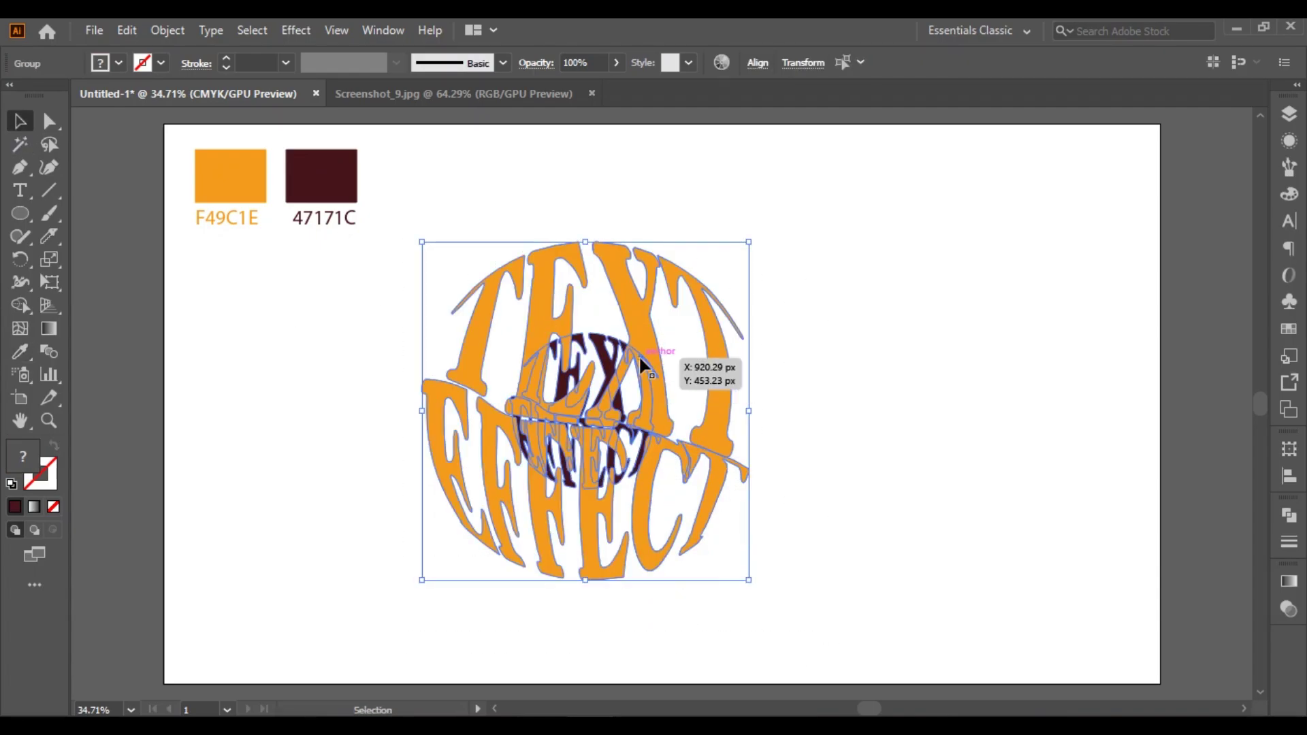
Blend the orange and maroon lettering layers into graded 3D depth.
click(165, 31)
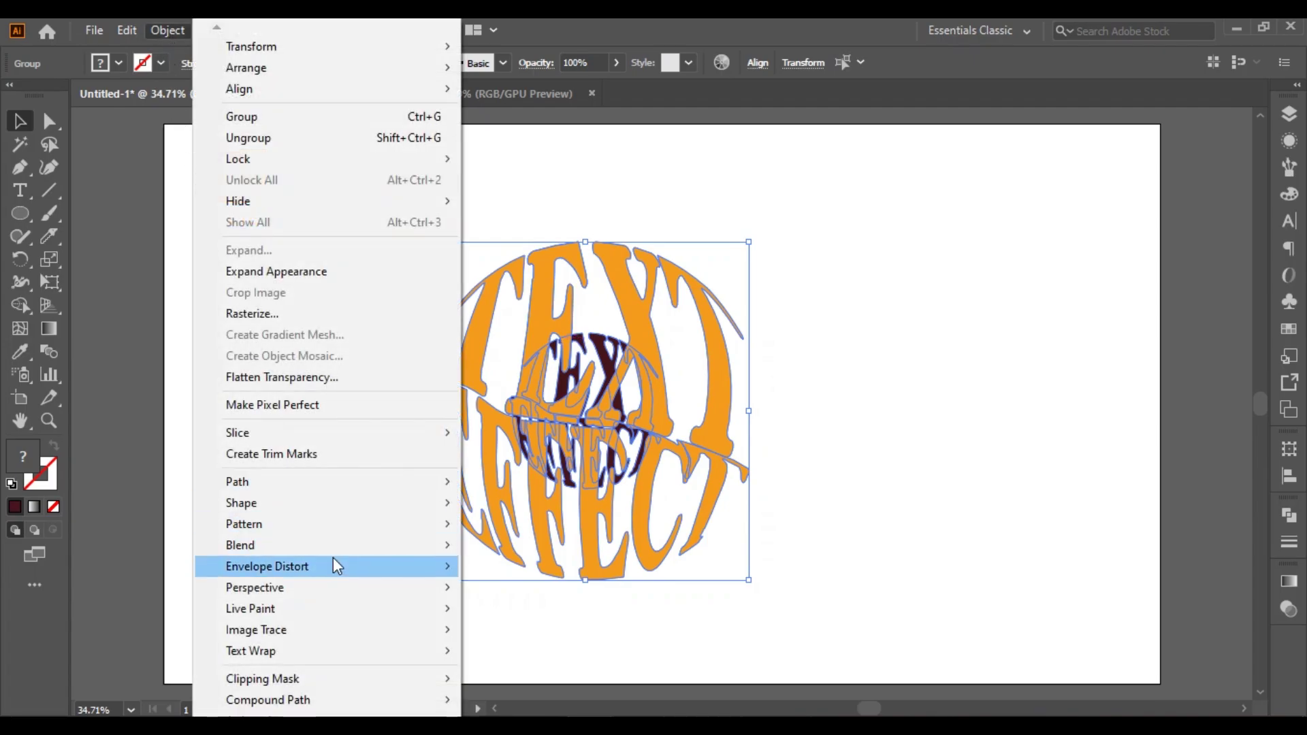
mouse_move(327, 545)
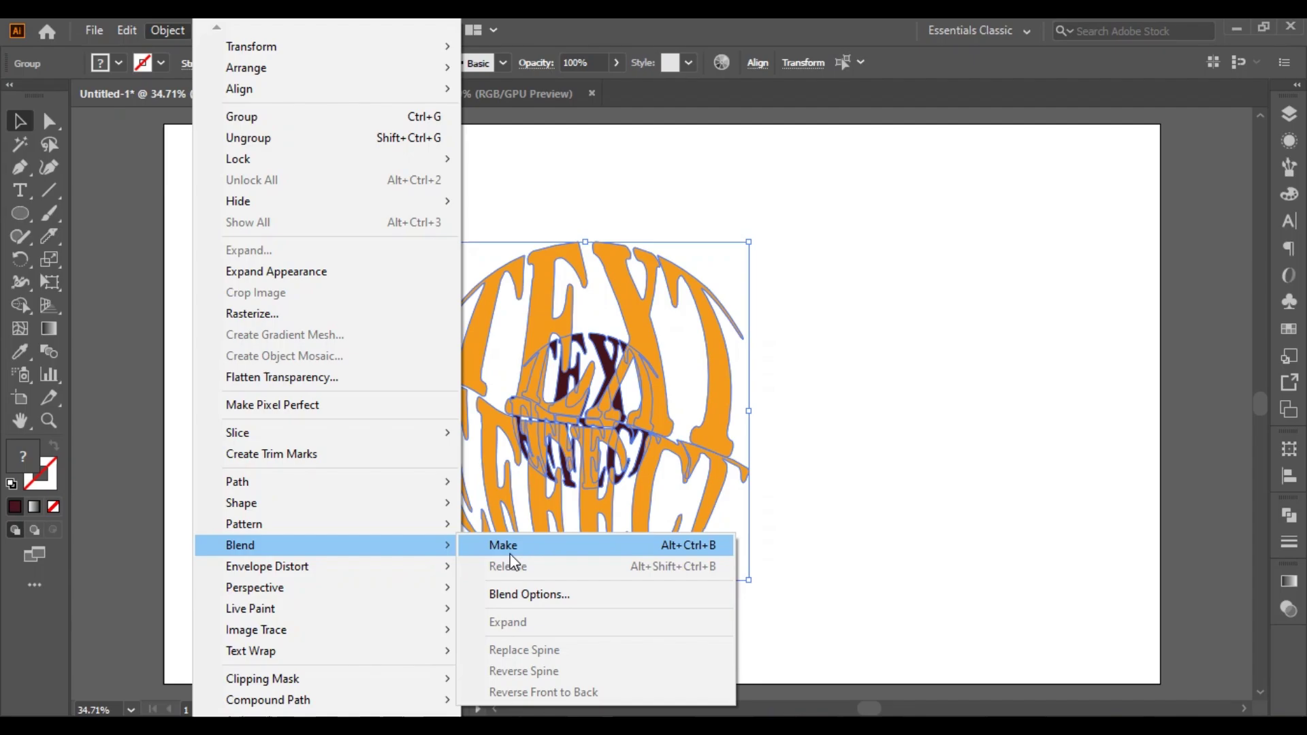
click(542, 545)
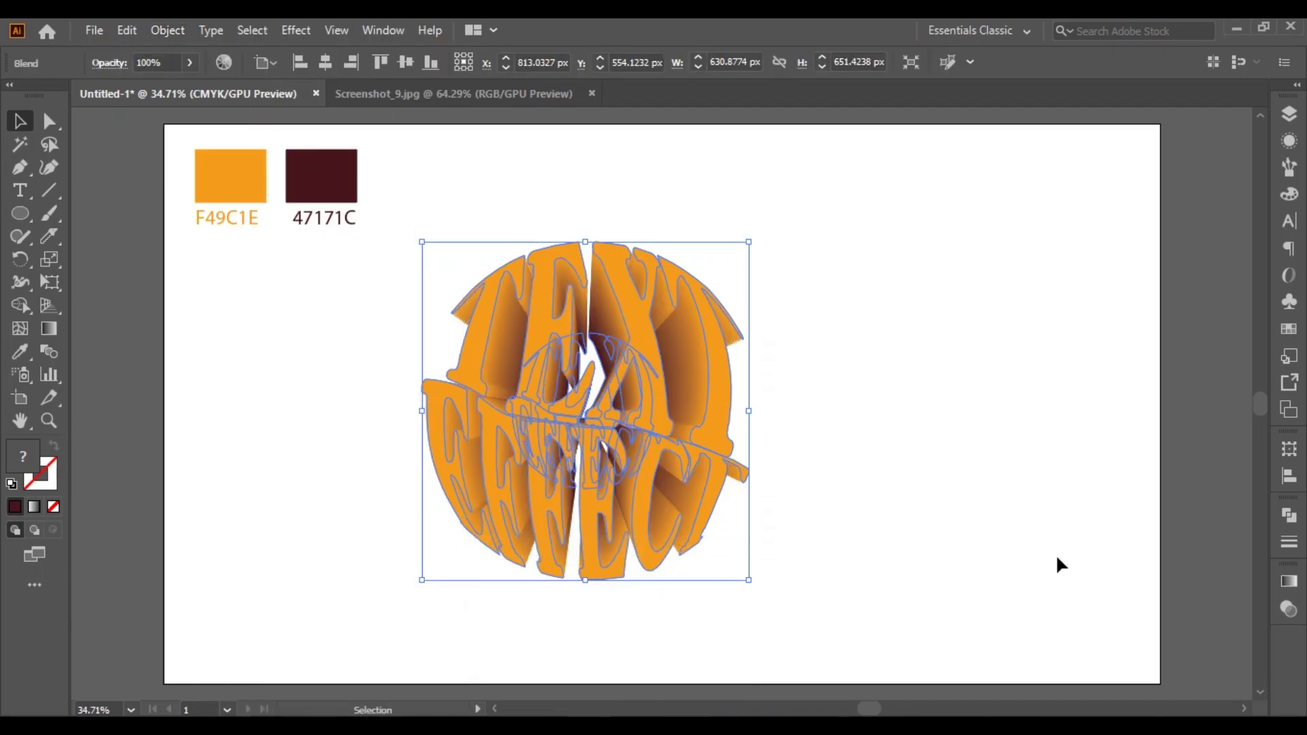
click(289, 382)
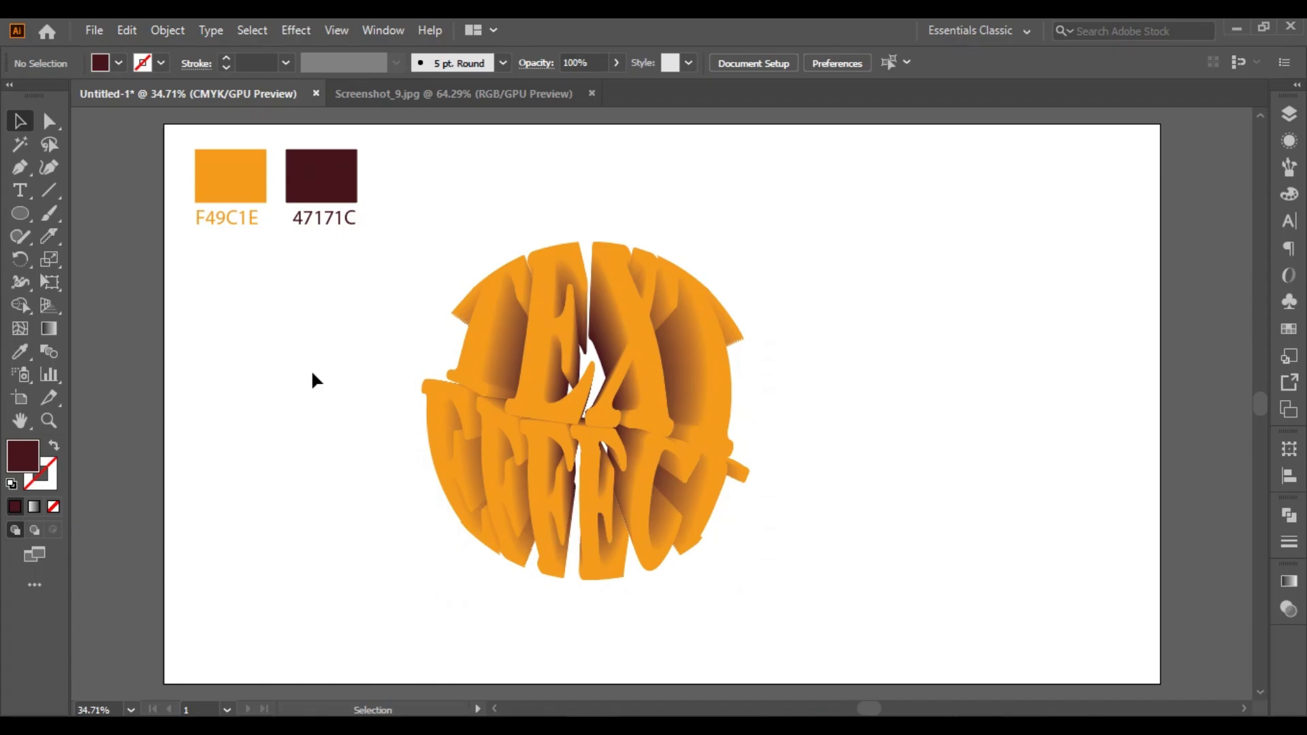
Move the blended letter sphere slightly up and to the right.
drag(375, 237, 855, 621)
drag(708, 409, 754, 371)
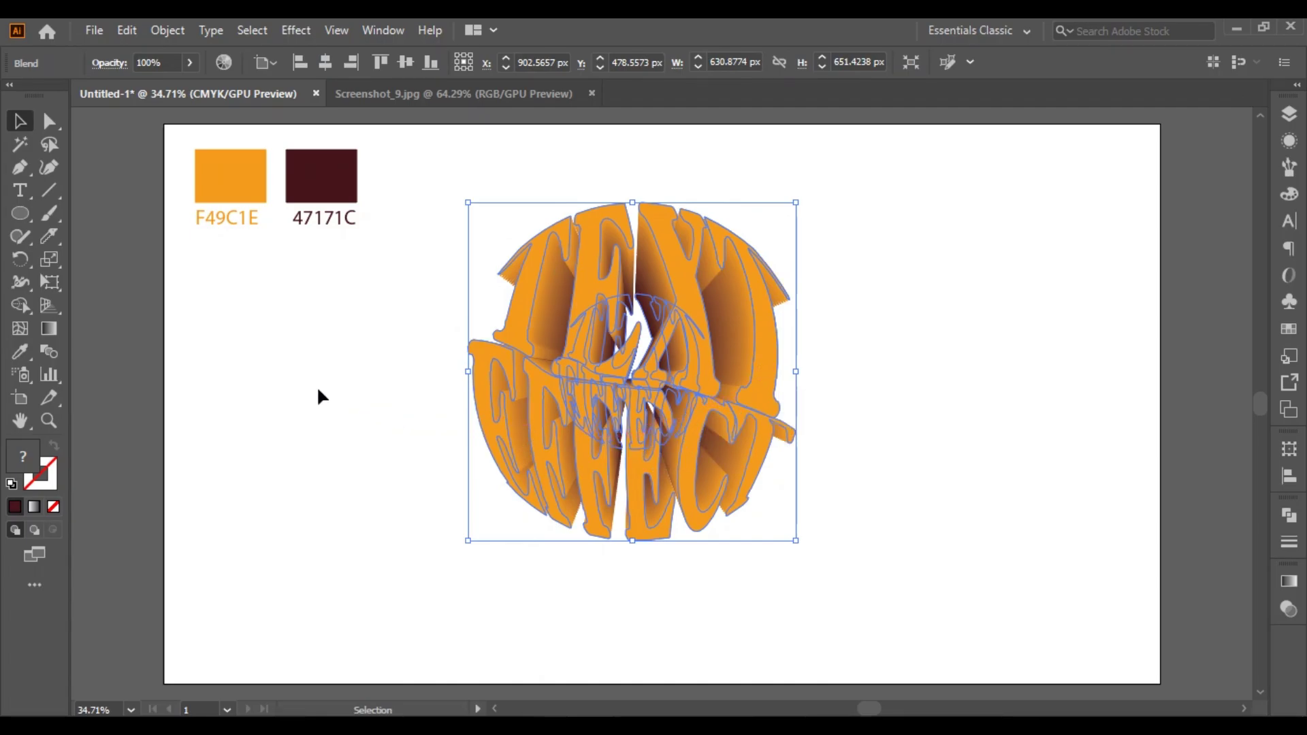
click(282, 348)
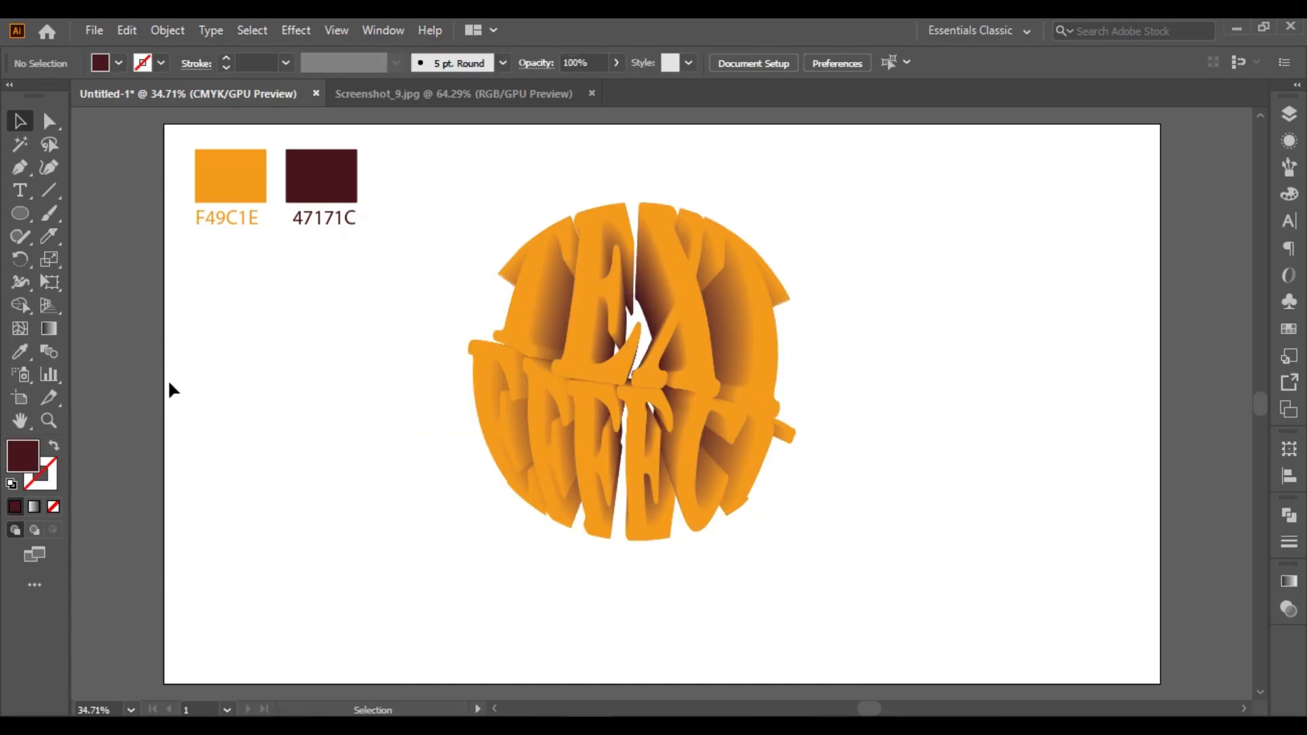
click(19, 214)
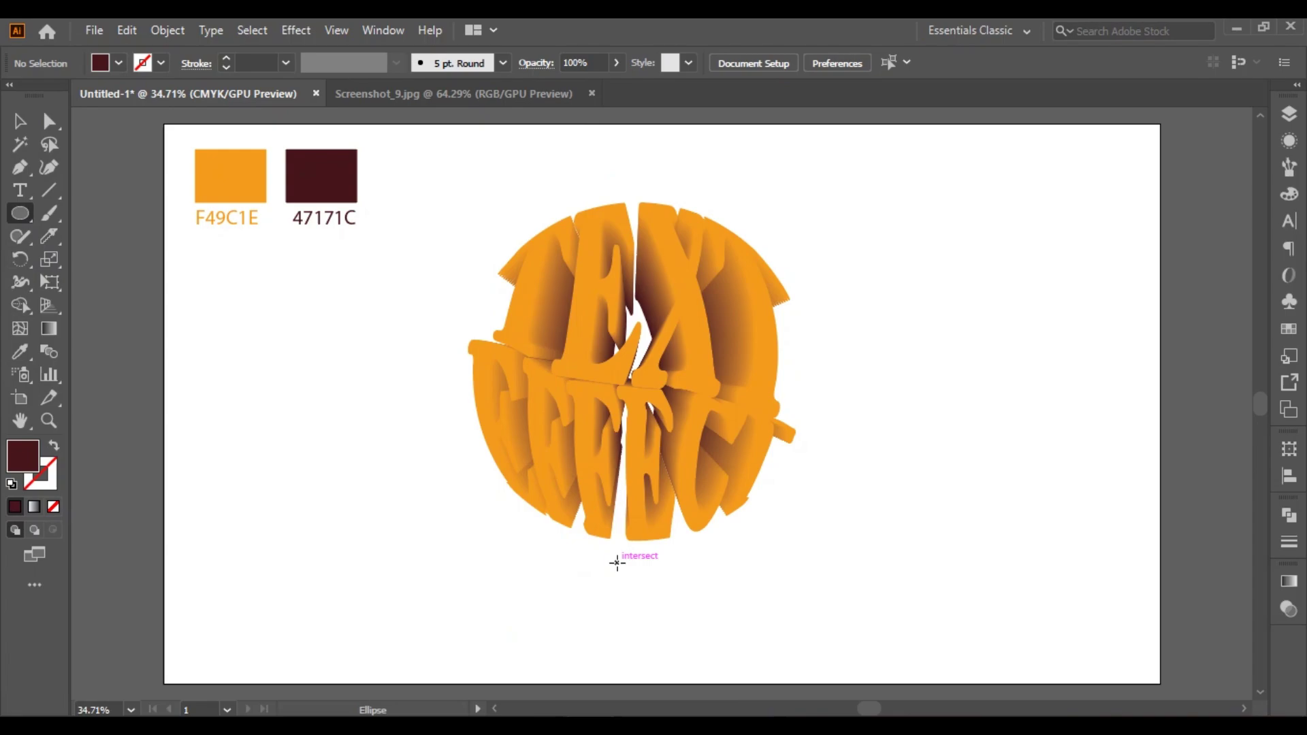
Draw a wide flat ellipse, place it under the sphere, and fill it grey.
drag(617, 562, 891, 596)
click(19, 121)
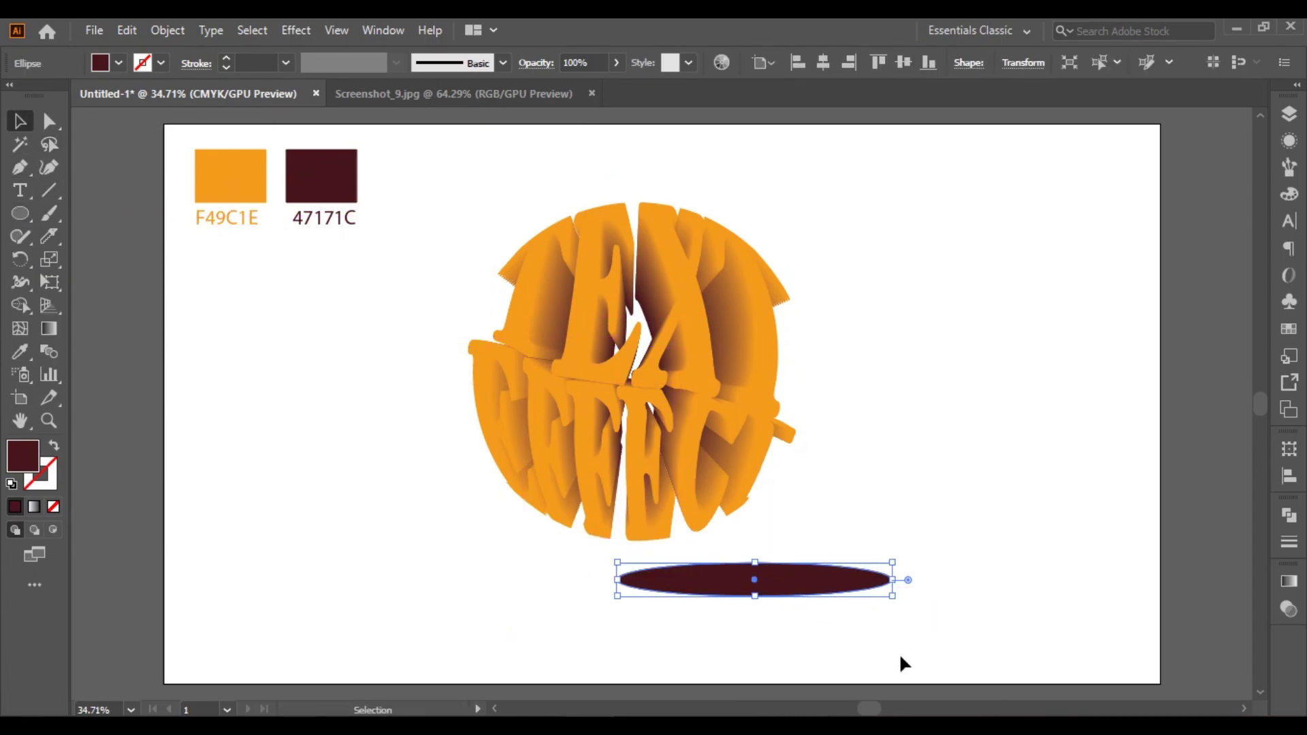
drag(754, 582, 625, 554)
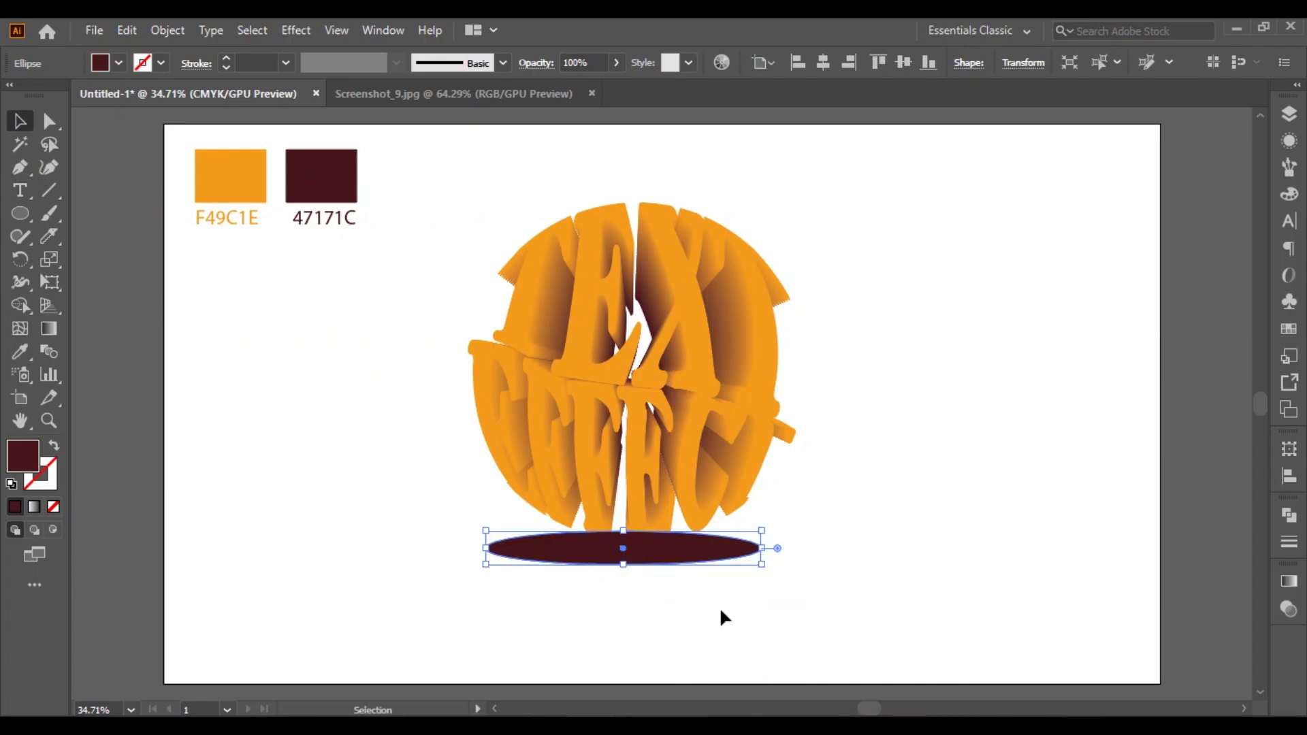
click(1288, 329)
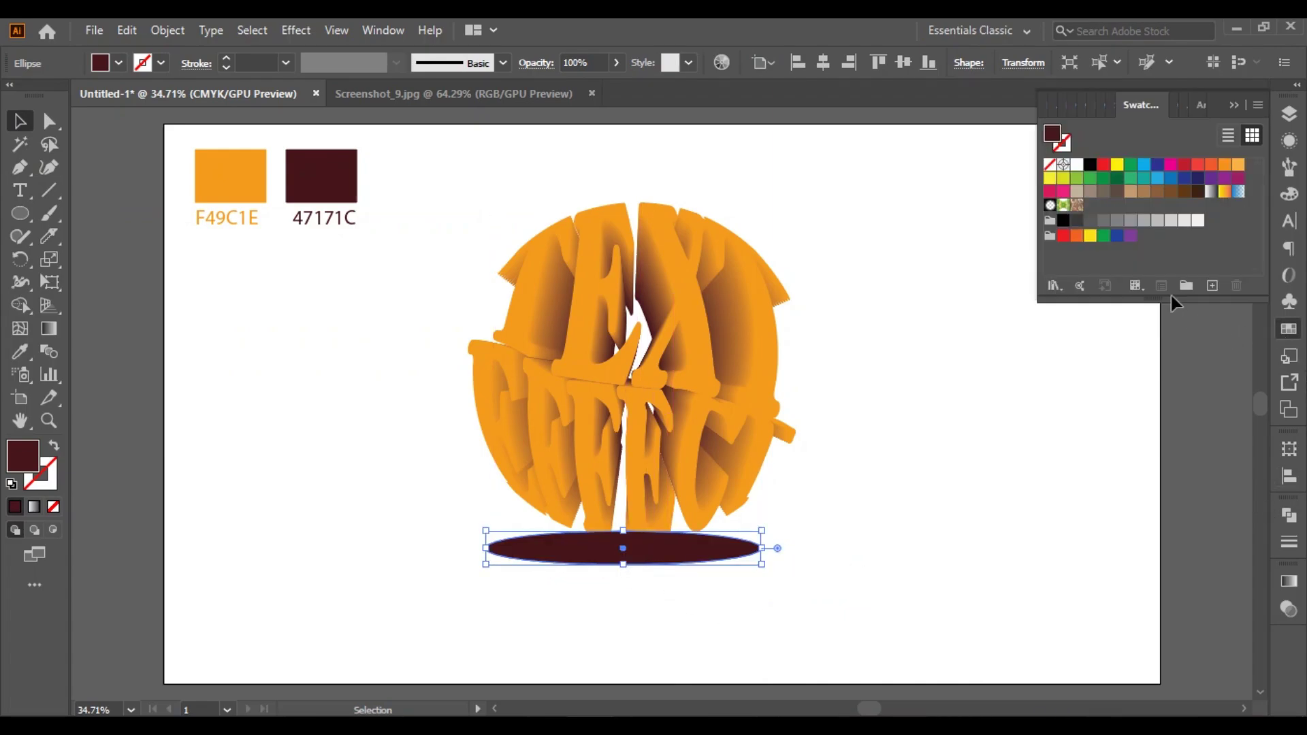
click(1104, 222)
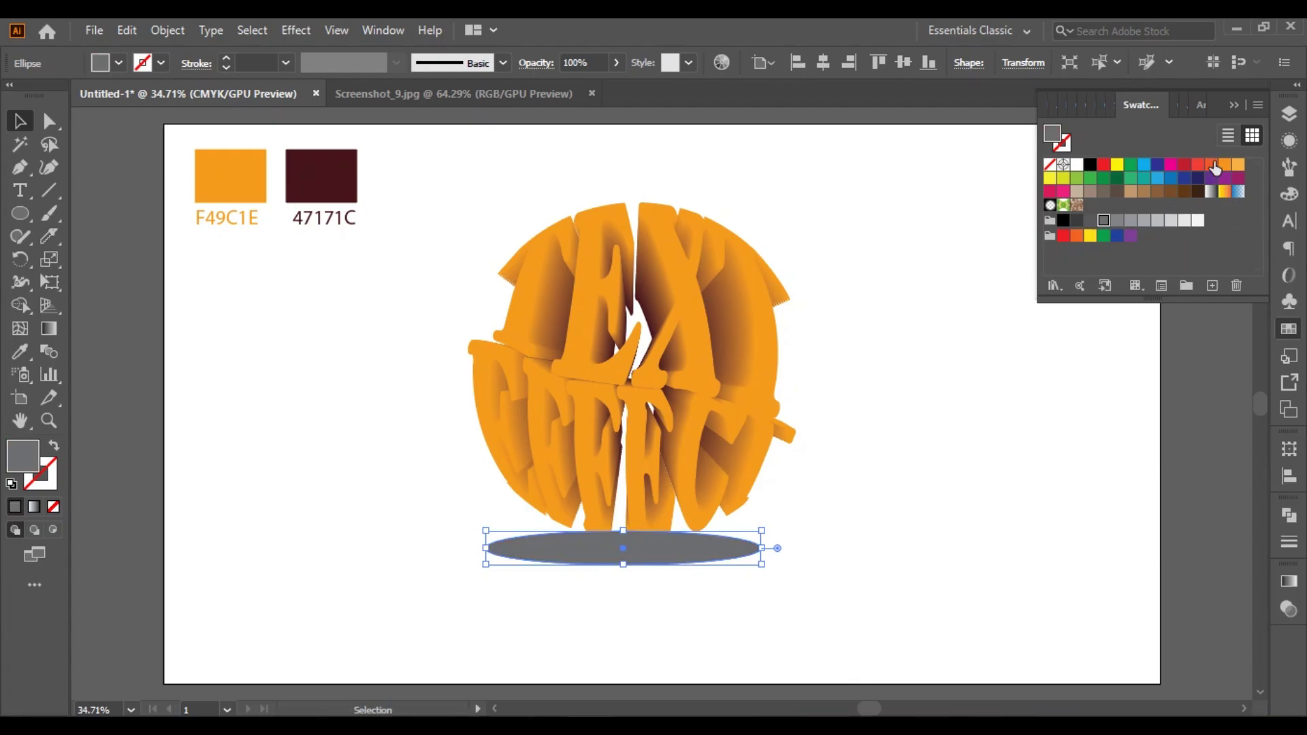
click(1232, 106)
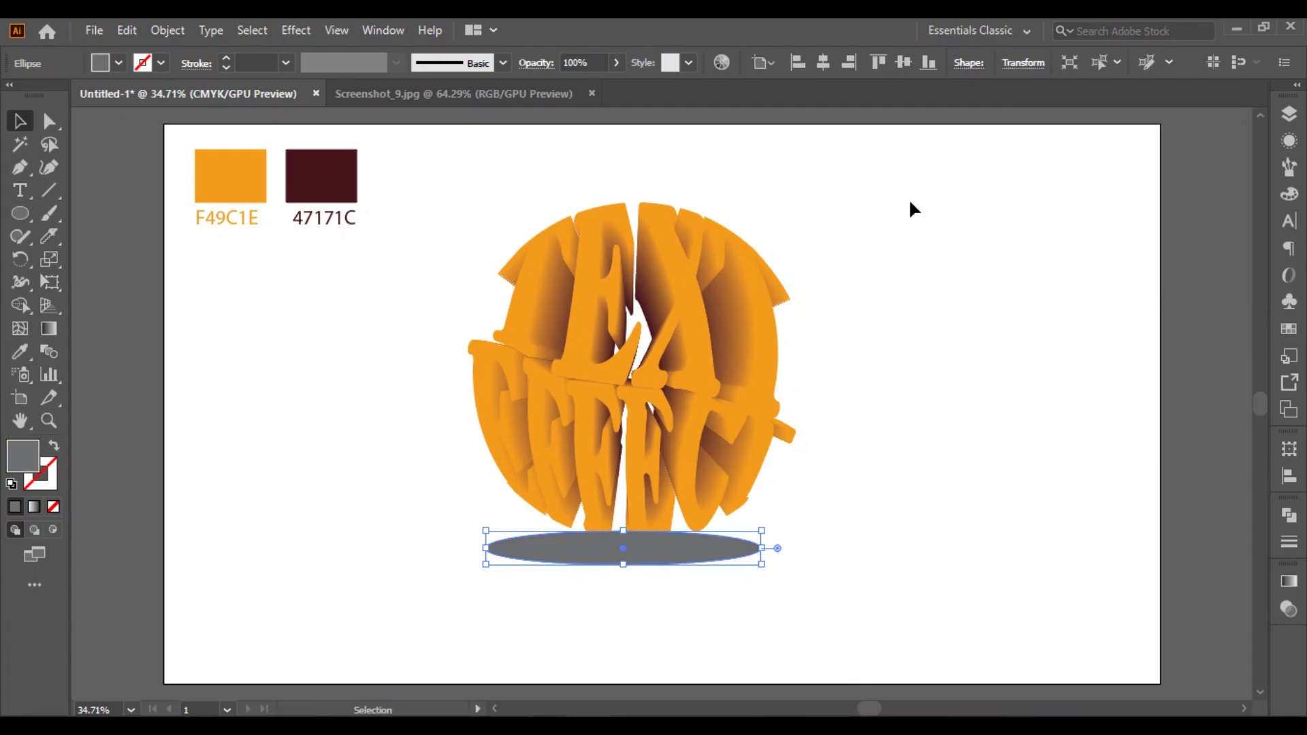
click(237, 31)
mouse_move(296, 30)
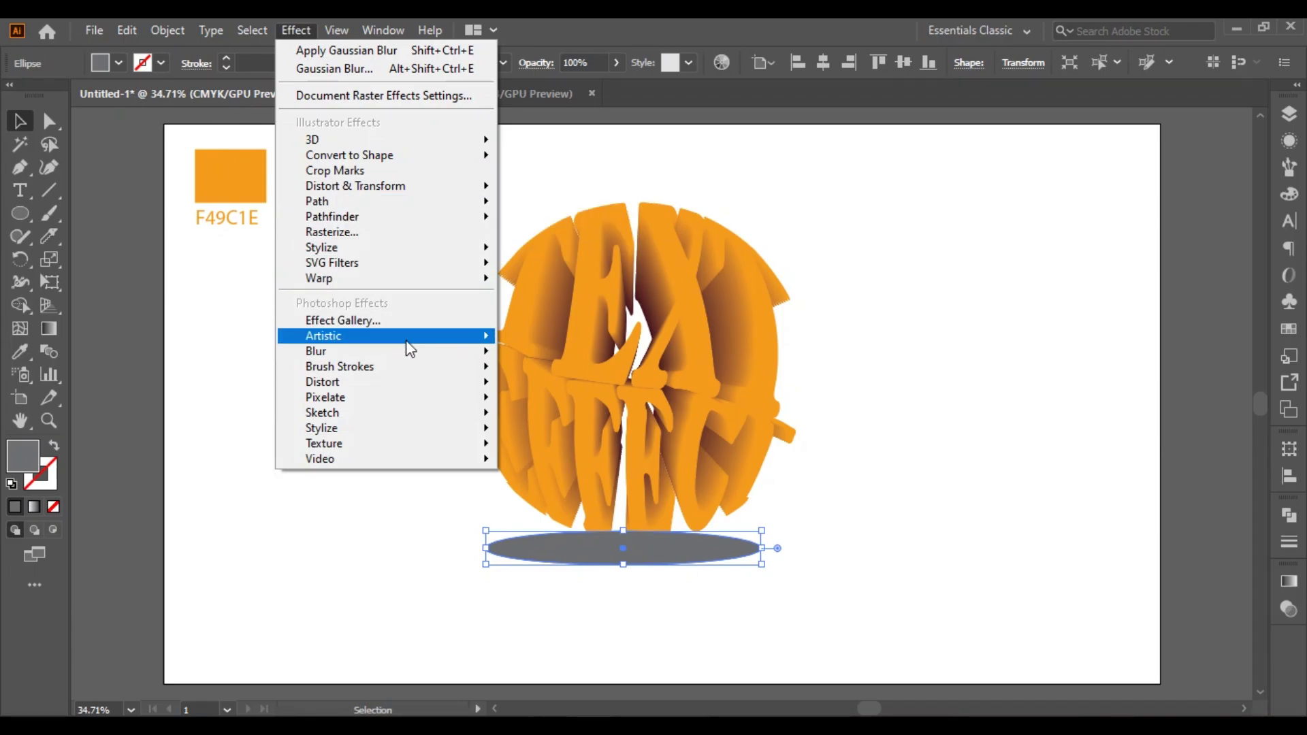
Apply a Gaussian Blur to the grey ellipse and send it behind the letter sphere.
click(533, 374)
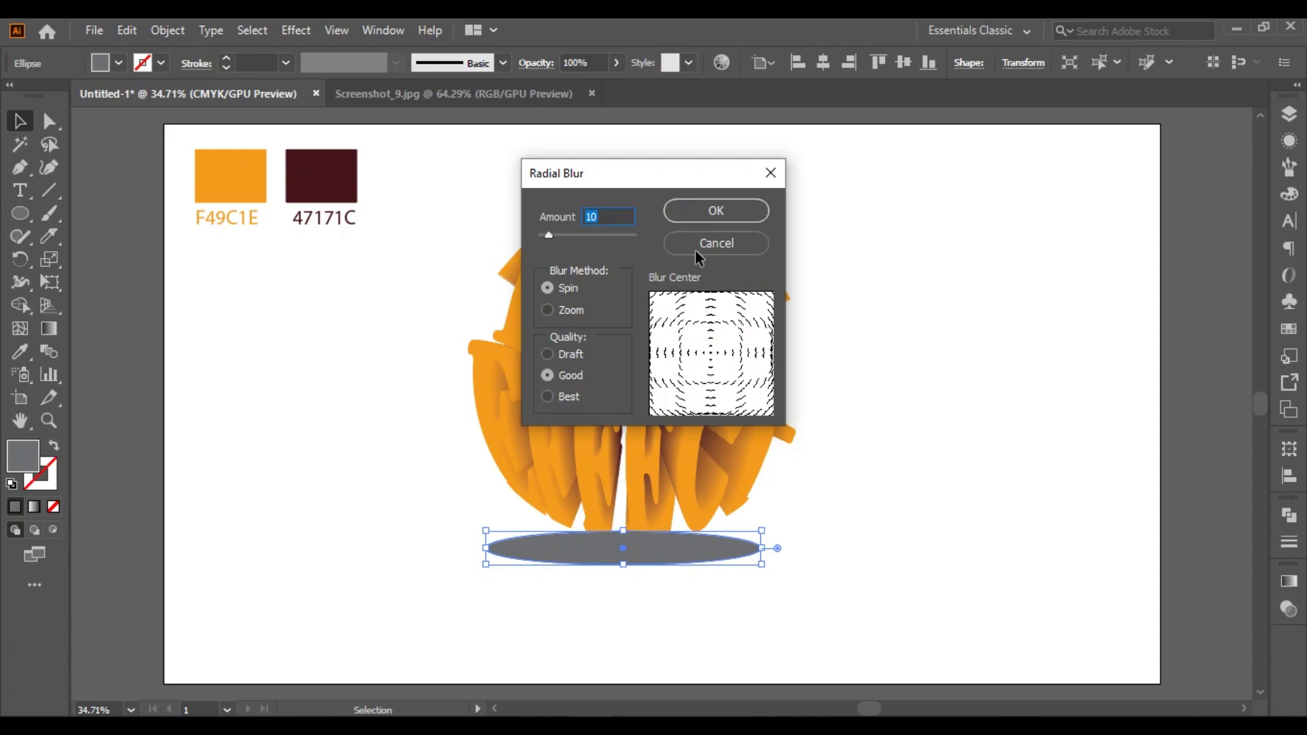
click(698, 244)
click(250, 31)
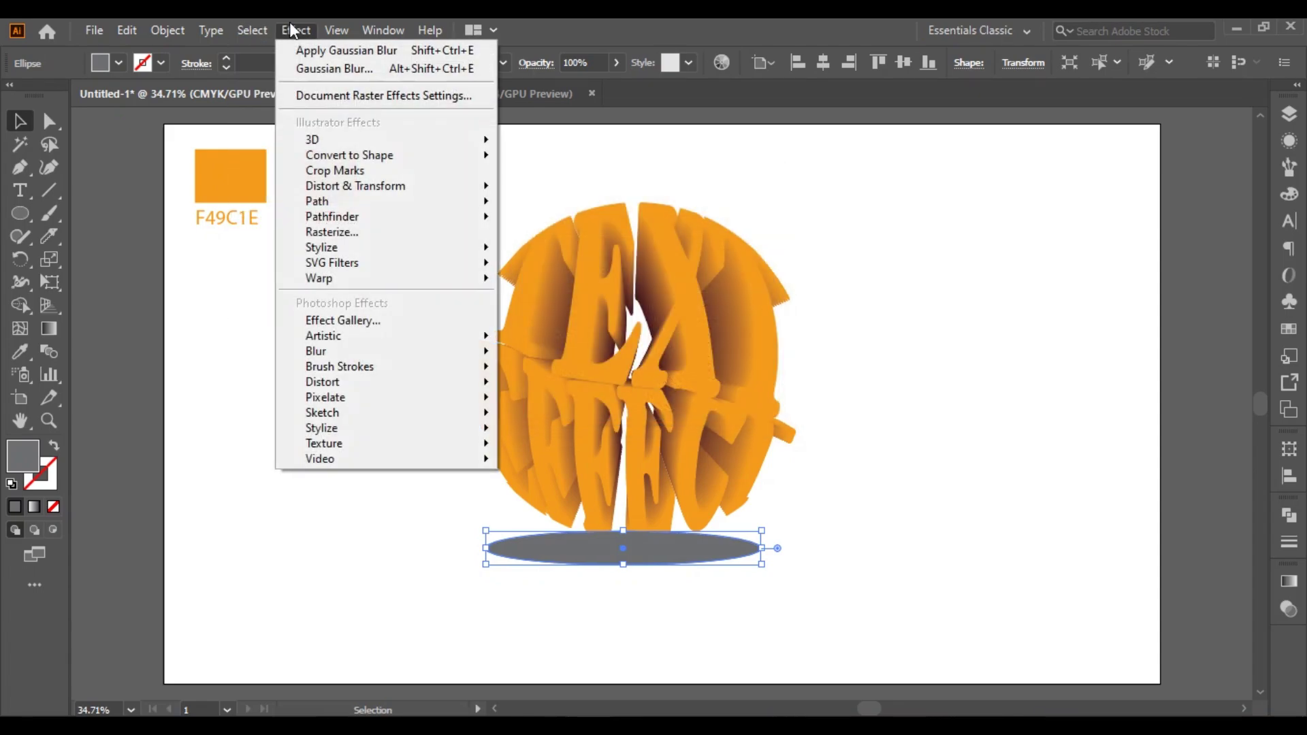
mouse_move(316, 351)
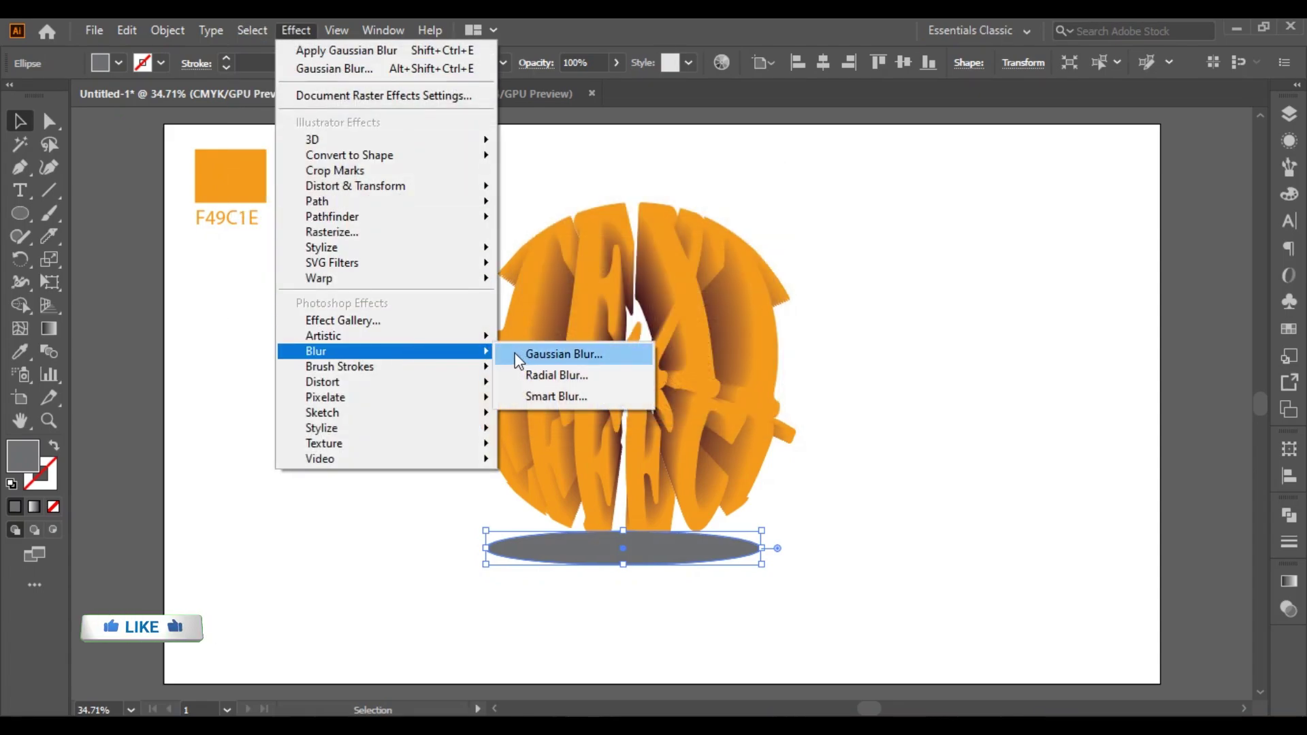
click(564, 354)
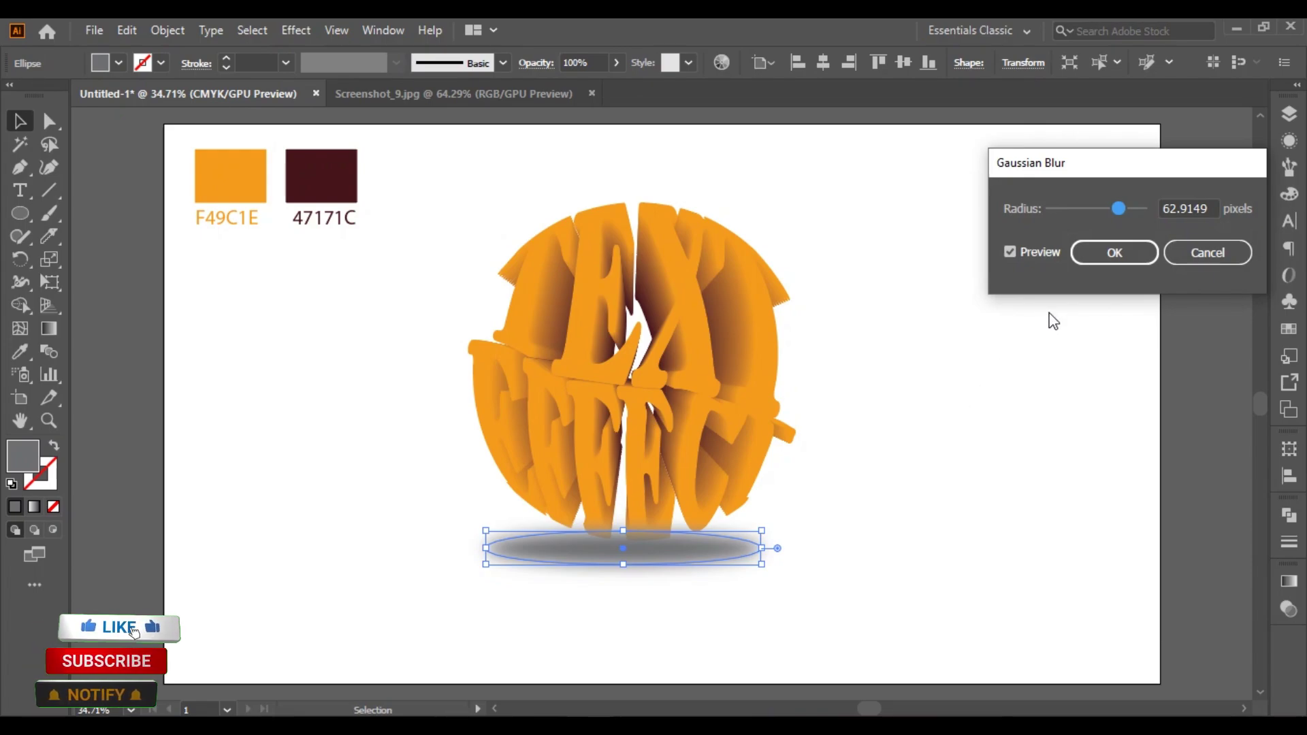
click(1116, 254)
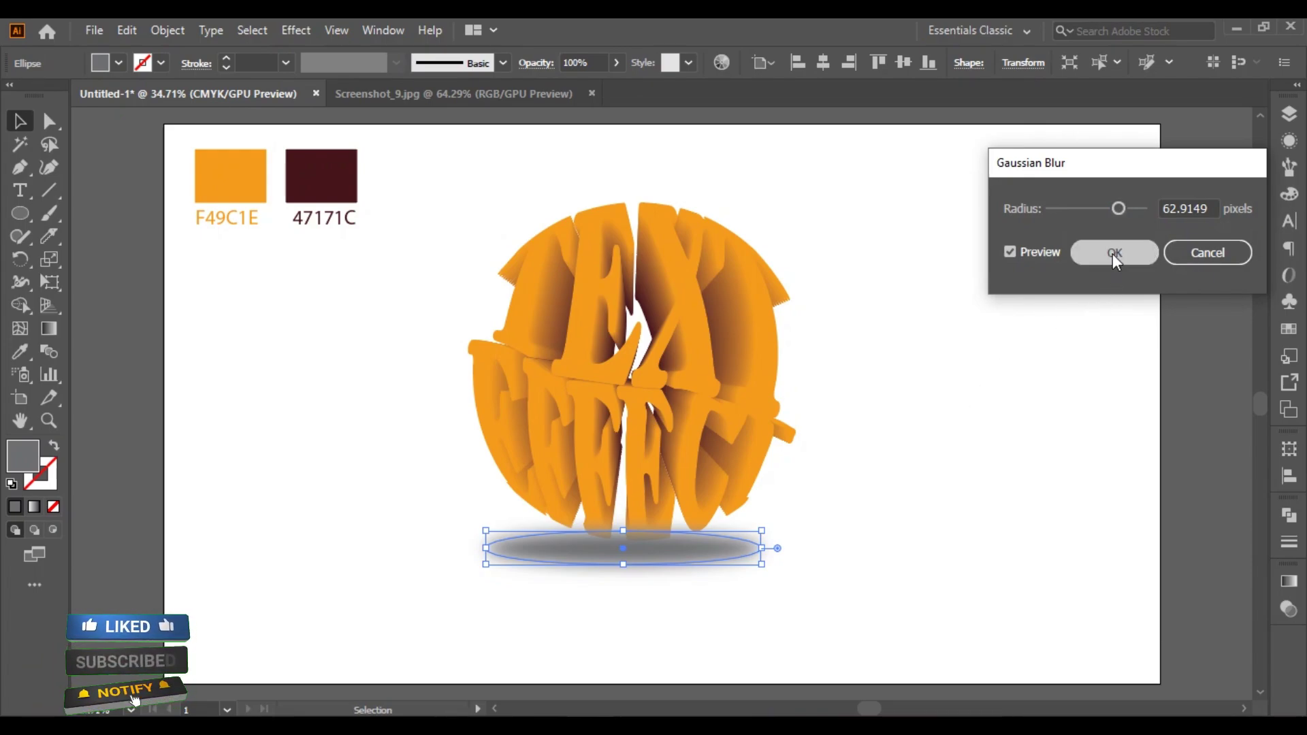
right_click(680, 557)
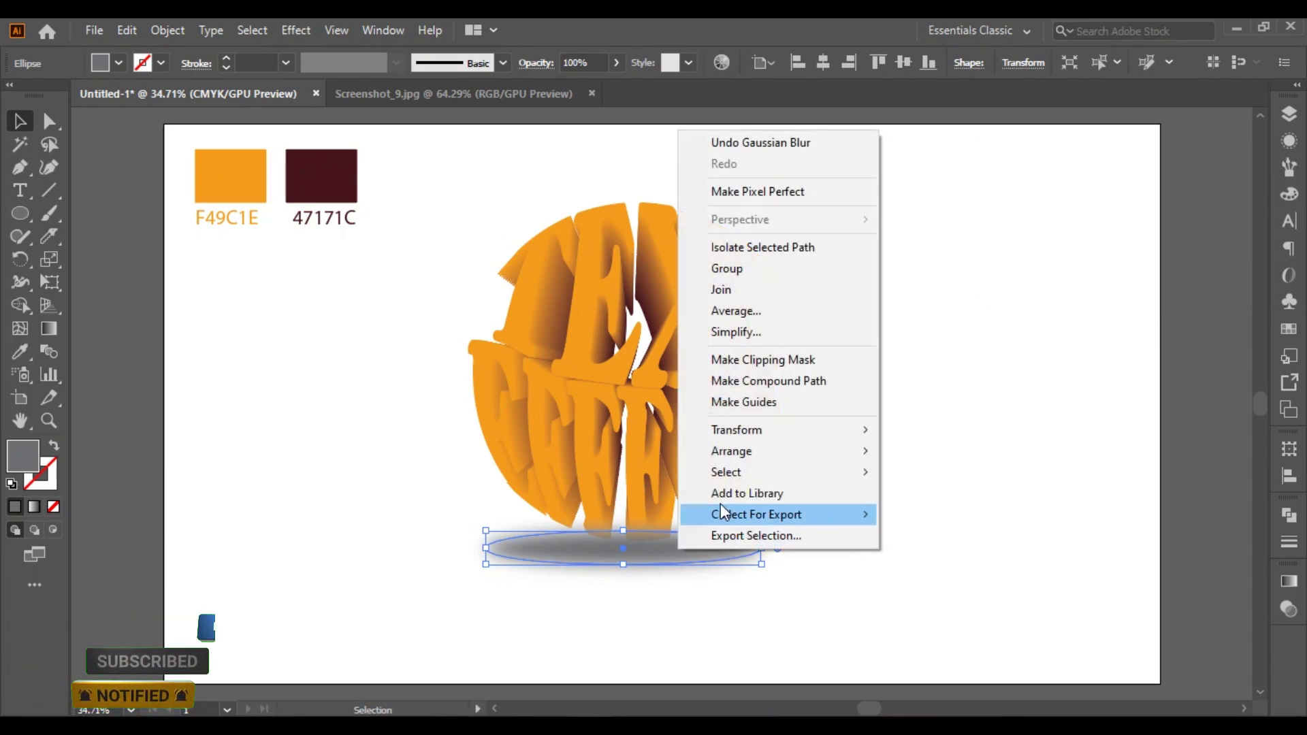
mouse_move(731, 451)
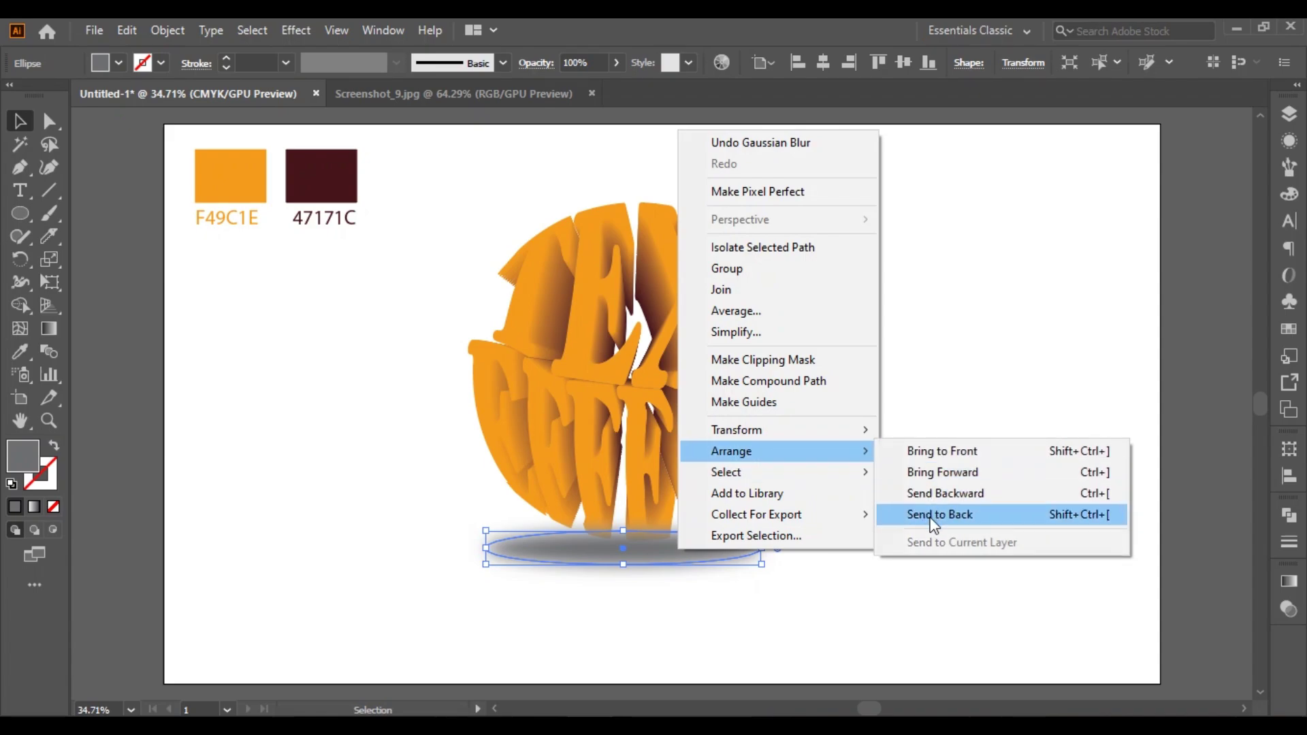
click(932, 515)
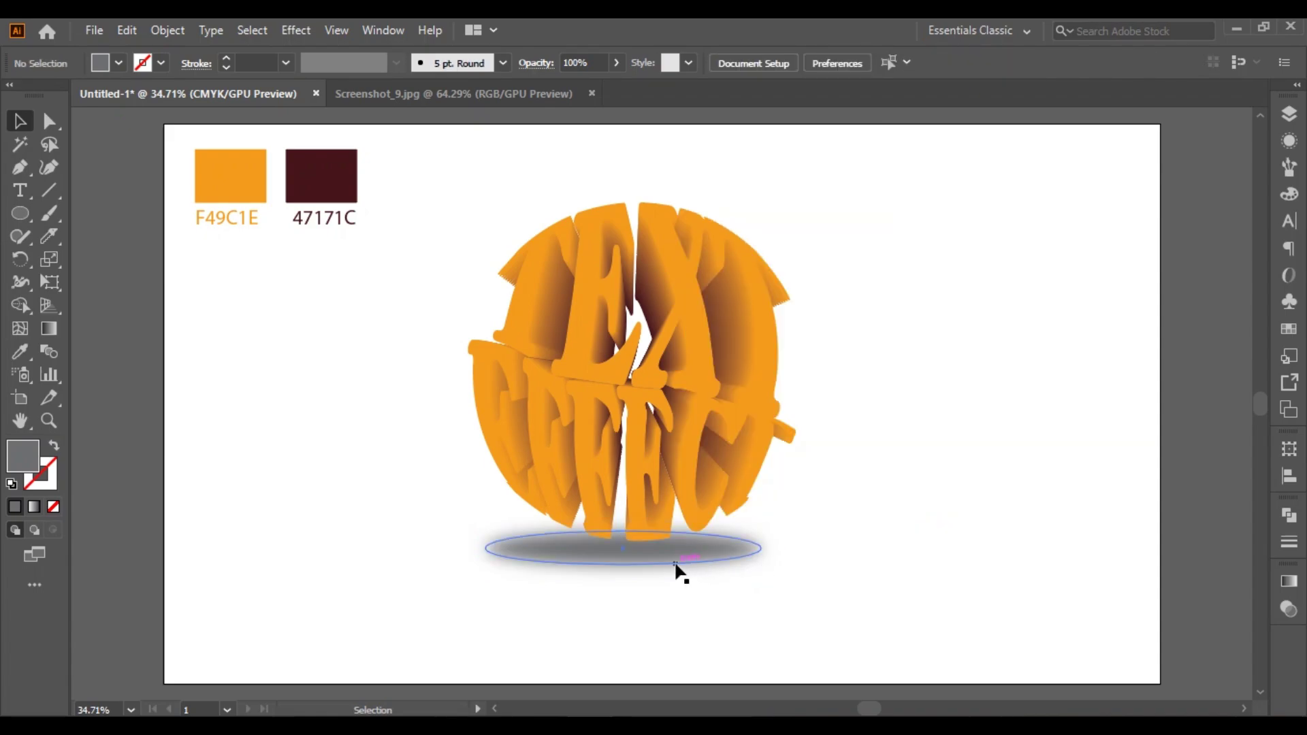
Nudge the blurred shadow right and up with arrow keys to centre it under the sphere.
drag(625, 548, 630, 552)
click(846, 601)
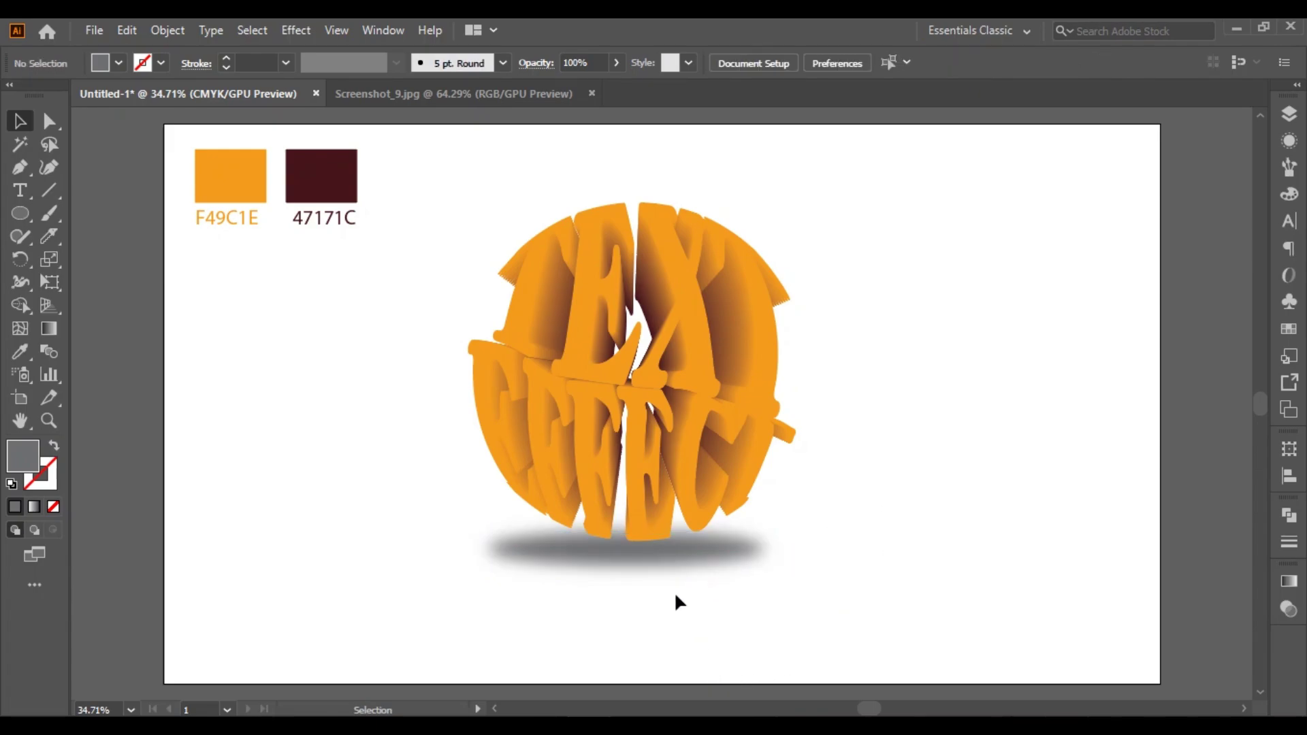
click(660, 554)
key(Up)
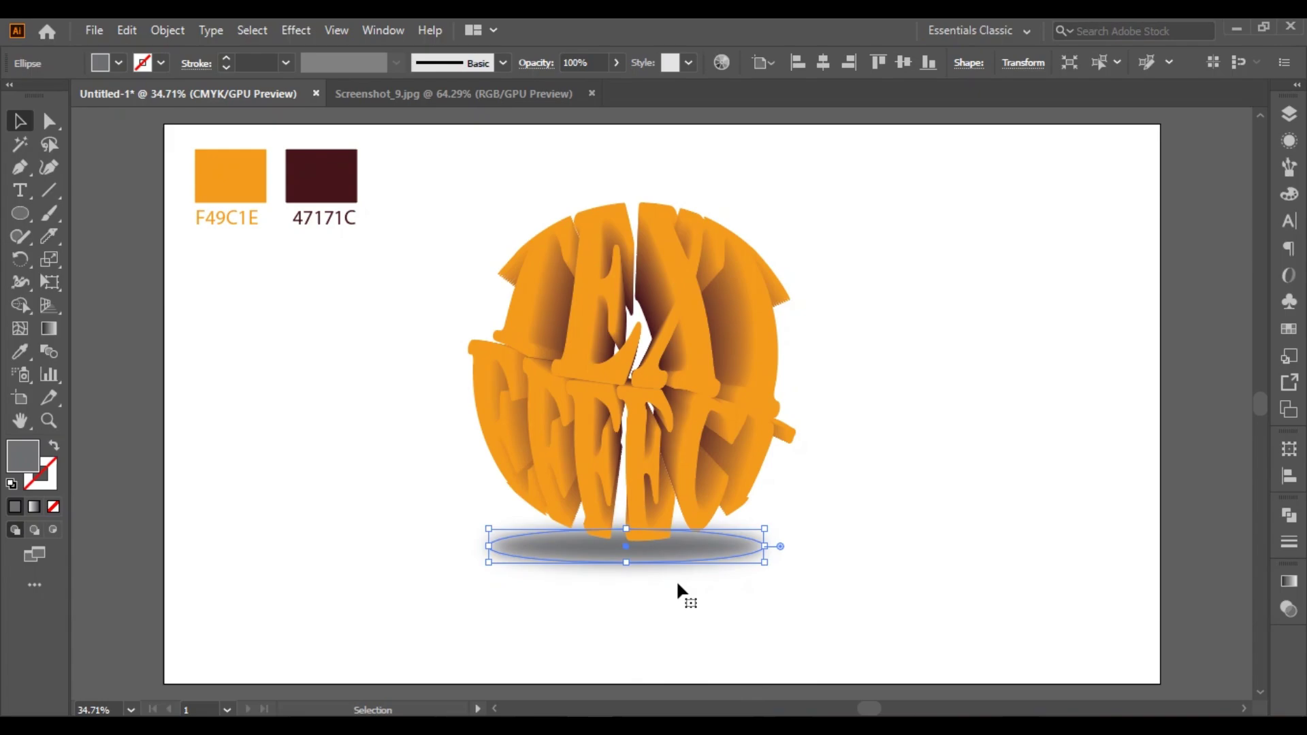
key(Up)
key(Right)
key(Right)
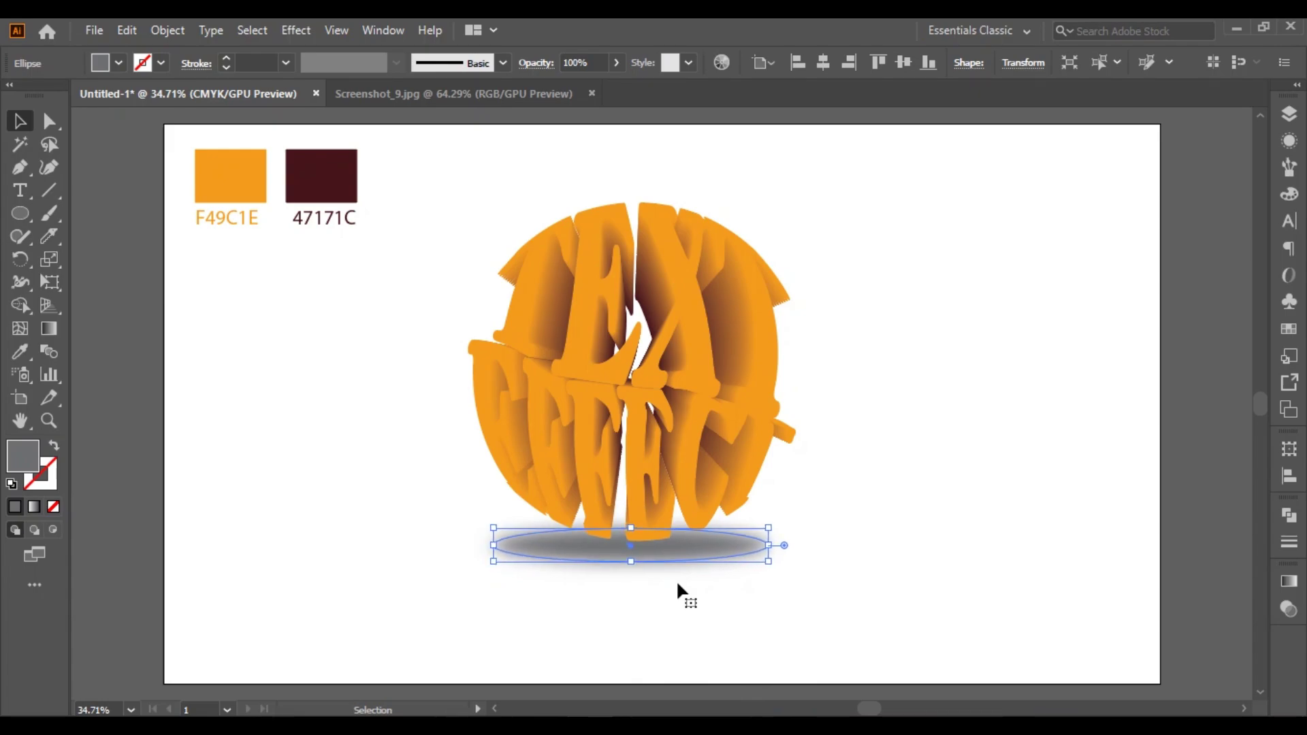
click(931, 502)
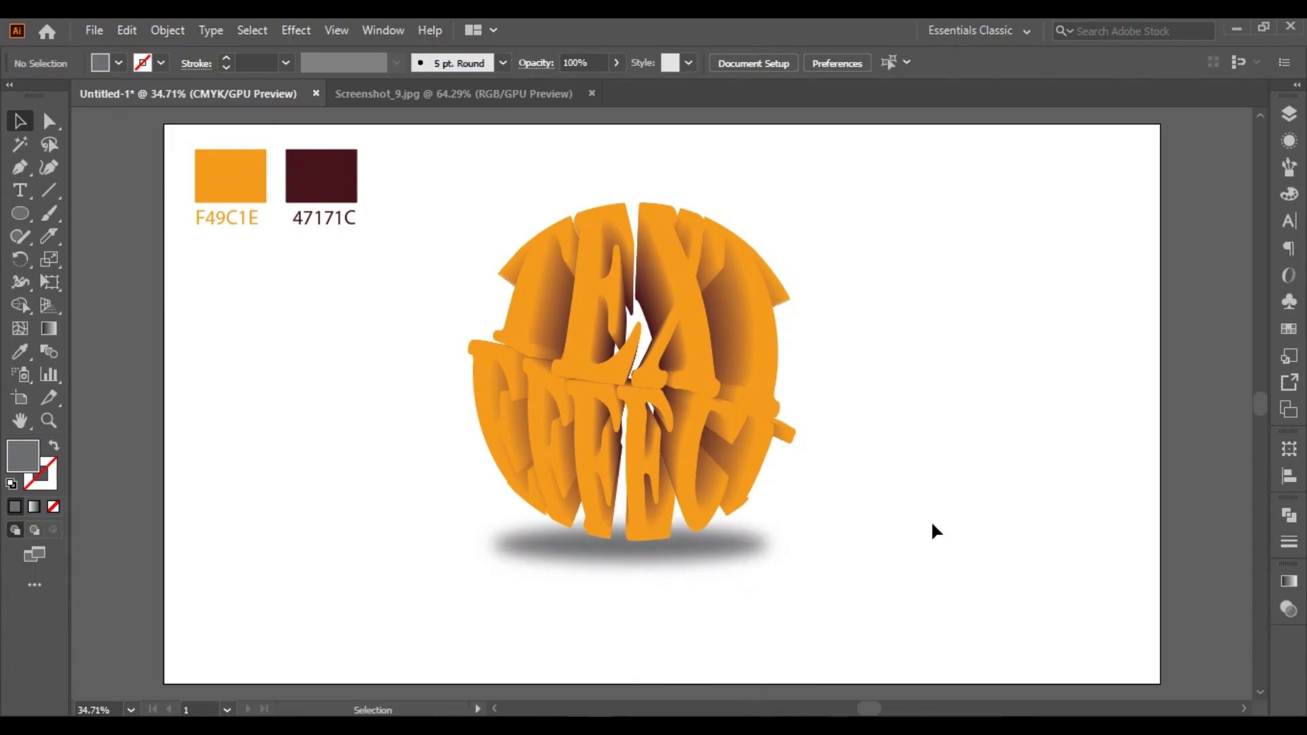